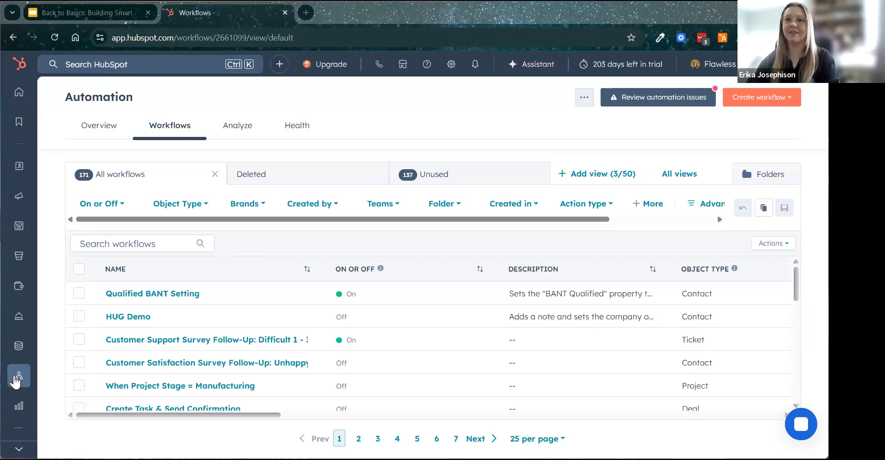
View the automation workflows organized by folder, and return to the All workflows view.
mouse_move(16, 379)
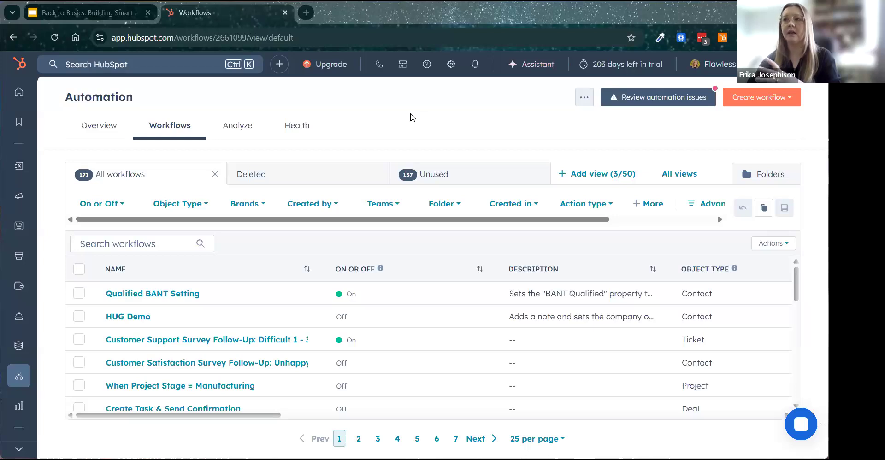
left_click(775, 177)
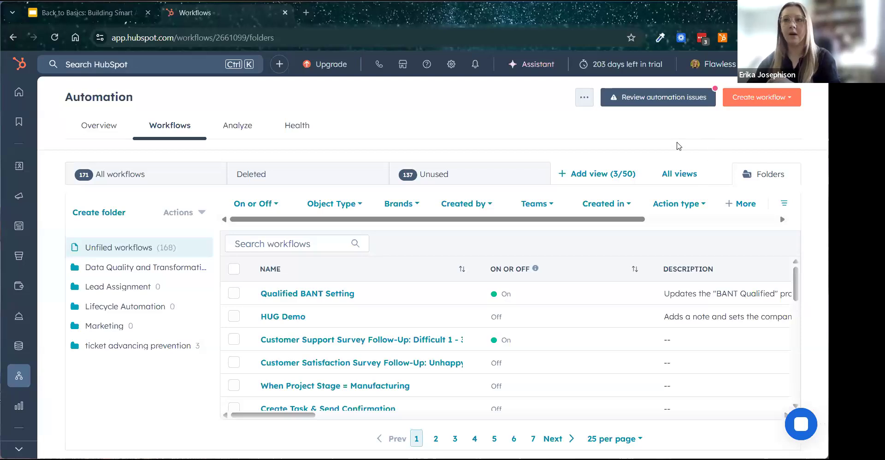
left_click(152, 174)
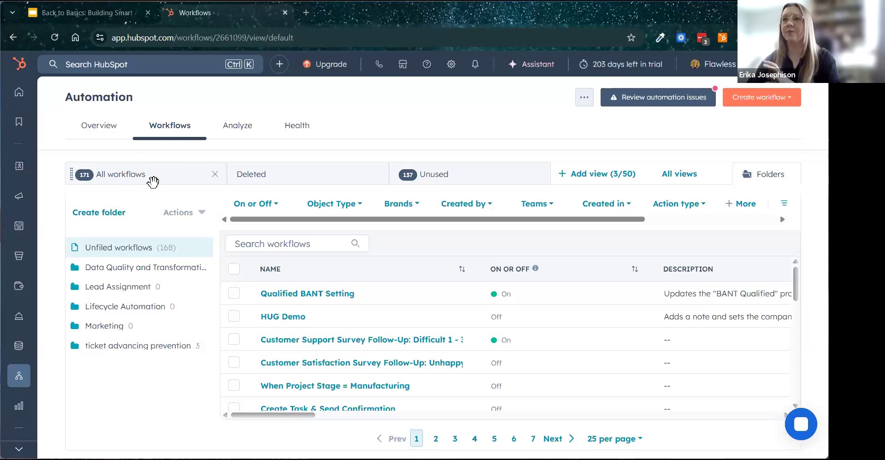
left_click(137, 173)
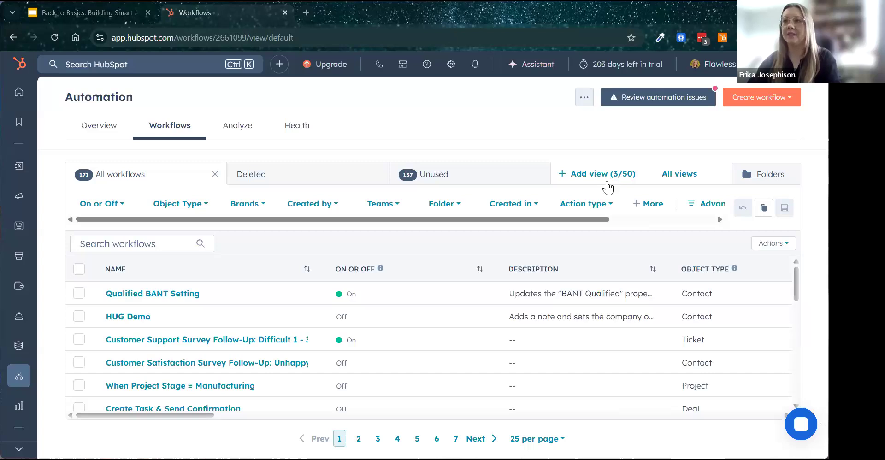
Filter the workflow list by the Send internal email notification action type.
left_click(587, 206)
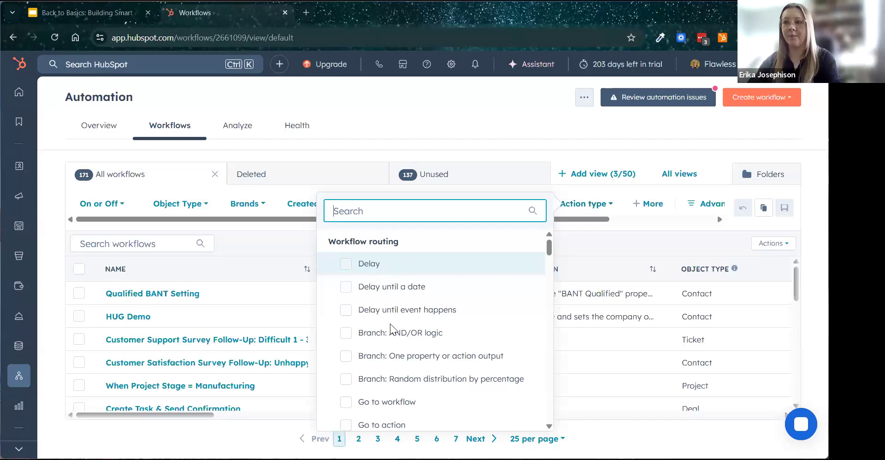
scroll(409, 290, "down", 8)
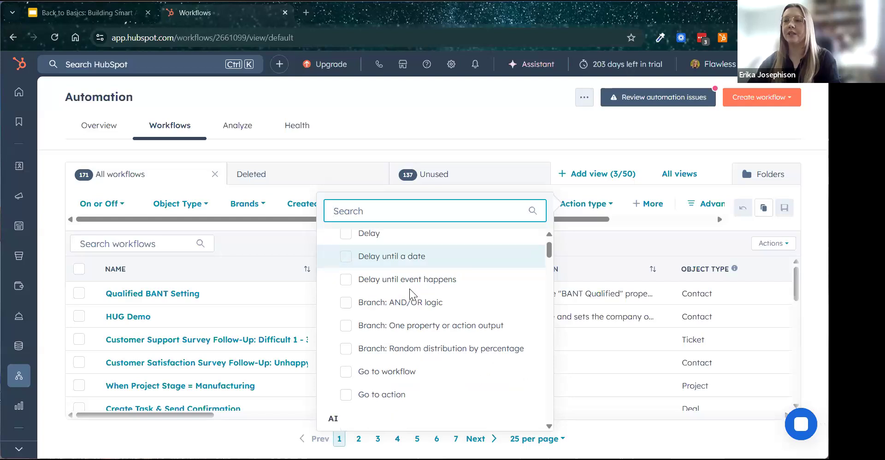
scroll(419, 300, "down", 3)
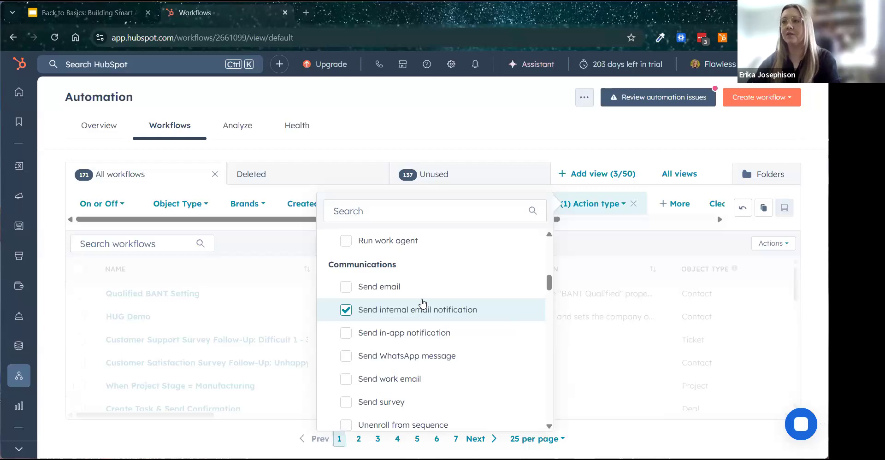
Examine the other action types available for filtering workflows, from communications and CRM actions to third-party integrations, and close the list.
scroll(442, 311, "down", 2)
scroll(442, 312, "down", 2)
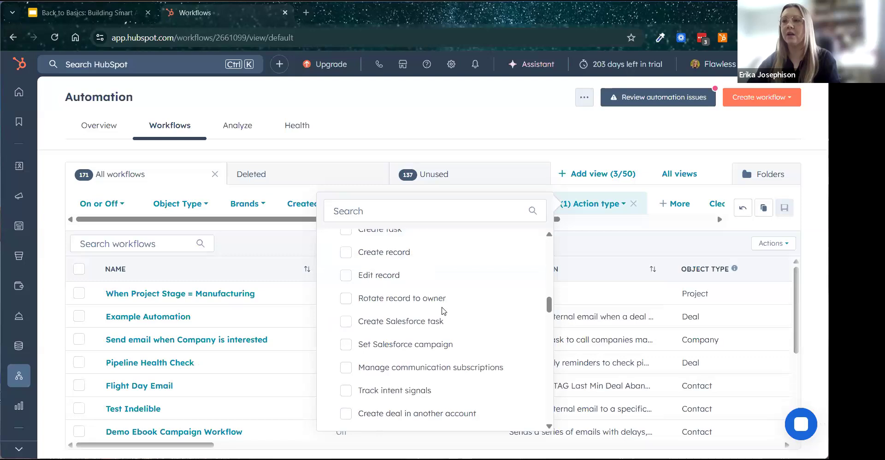
scroll(408, 348, "up", 2)
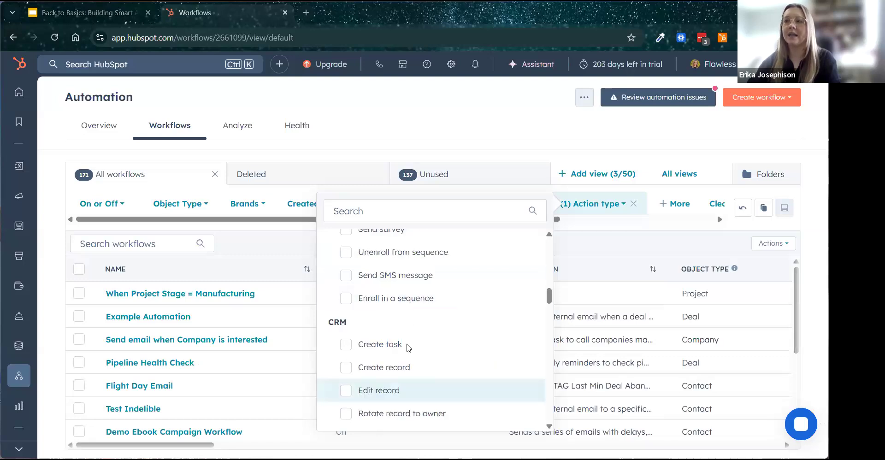
scroll(417, 348, "down", 2)
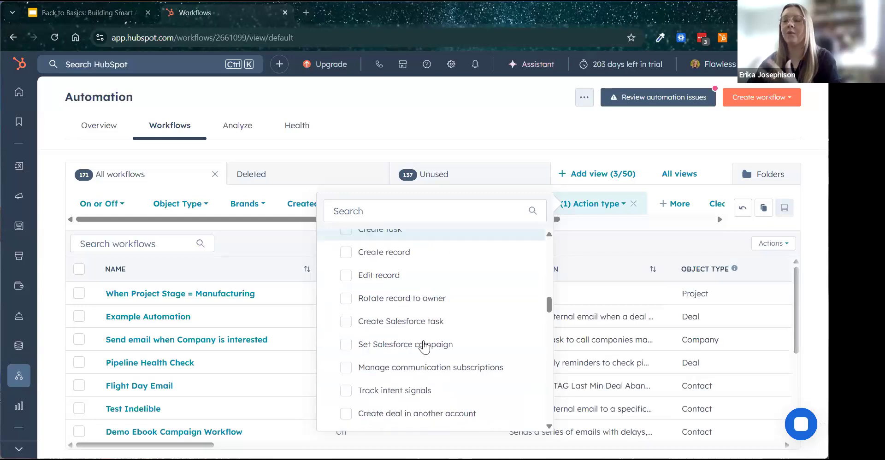
scroll(424, 348, "down", 3)
scroll(417, 350, "down", 3)
scroll(418, 349, "down", 5)
scroll(421, 345, "down", 8)
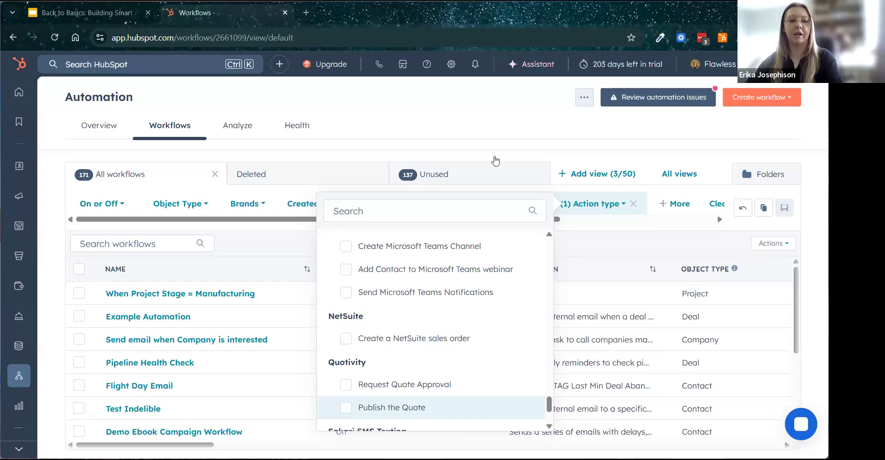
left_click(475, 140)
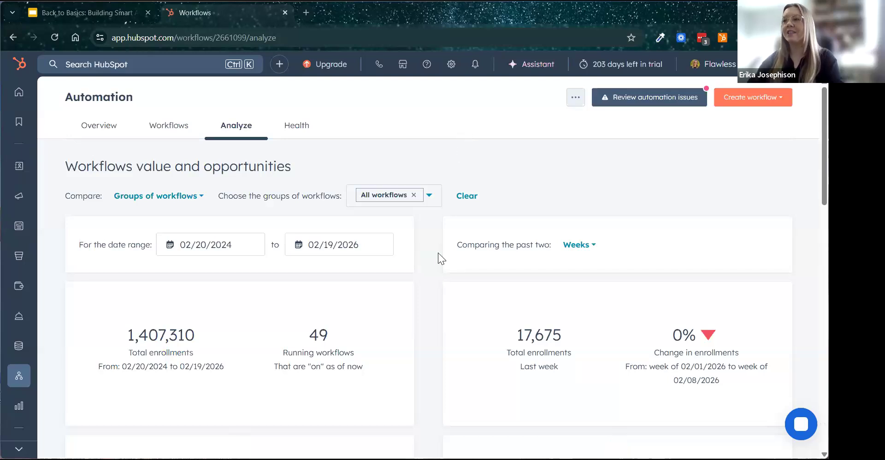
Examine the workflow analysis page, including the enrollment comparison charts and the opportunities to automate objects and create more workflows.
scroll(442, 253, "down", 5)
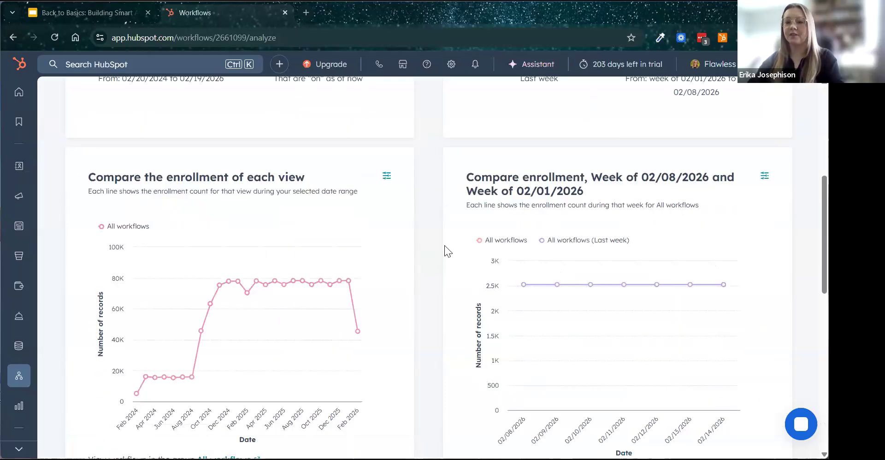
scroll(443, 245, "down", 6)
scroll(440, 246, "down", 3)
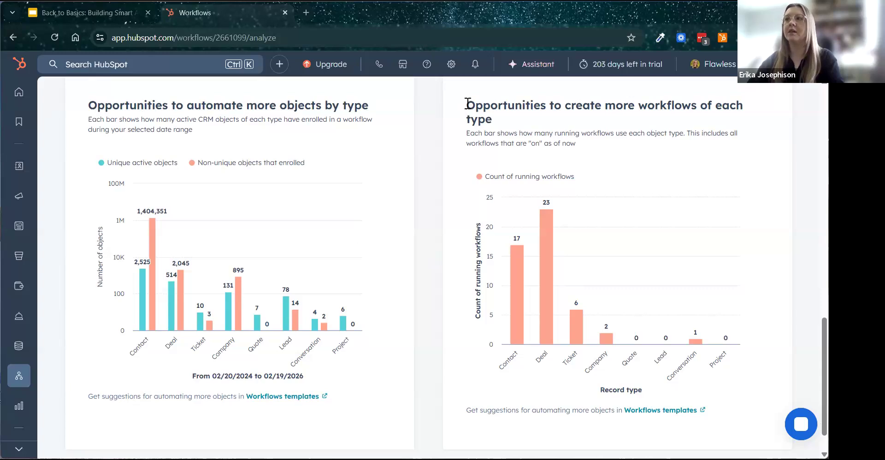
triple_click(501, 121)
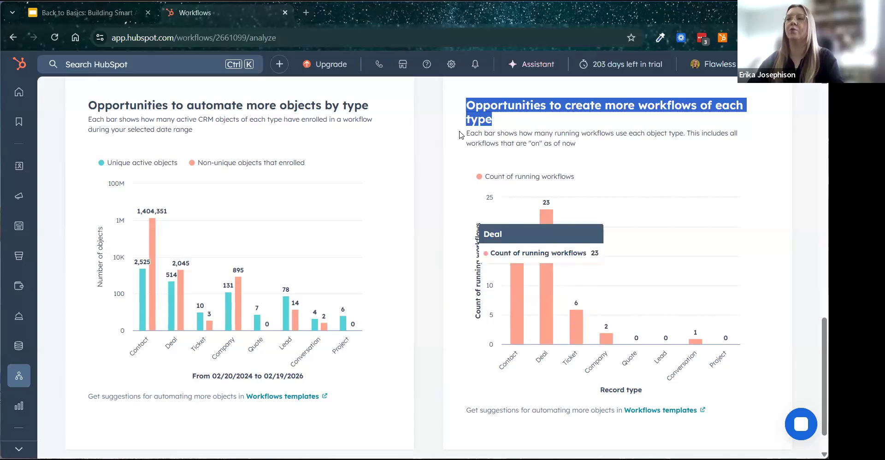
left_click(517, 142)
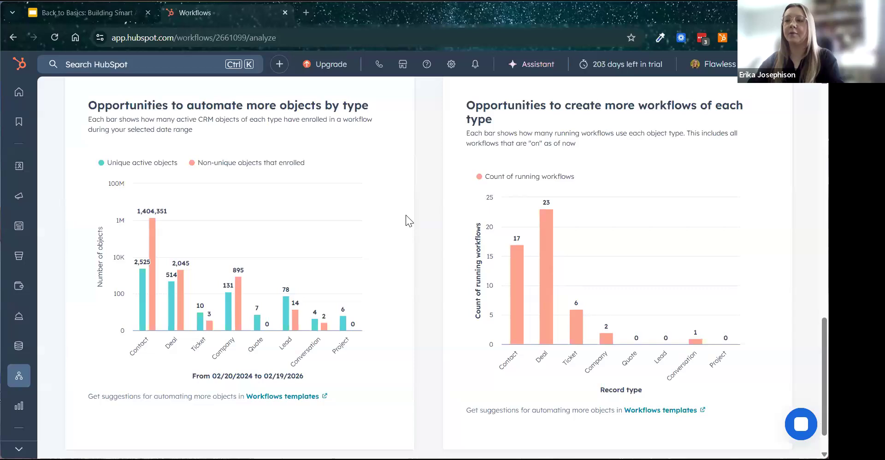
scroll(407, 215, "down", 1)
scroll(406, 214, "up", 3)
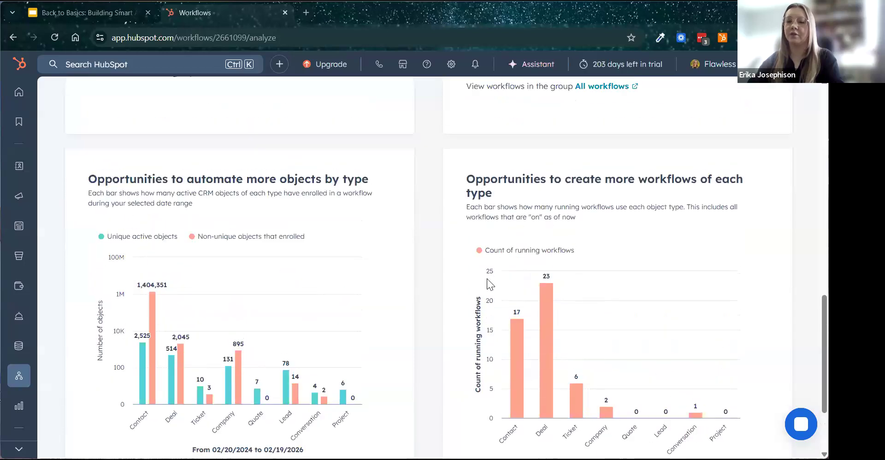
scroll(442, 278, "up", 8)
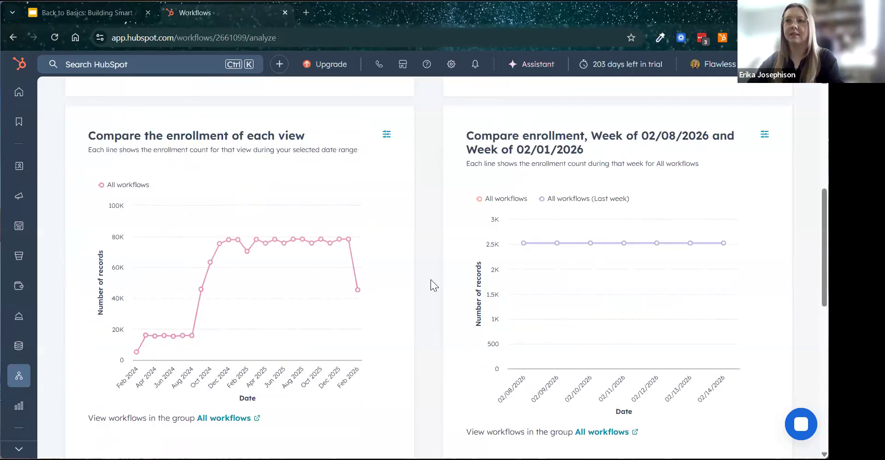
scroll(431, 284, "up", 7)
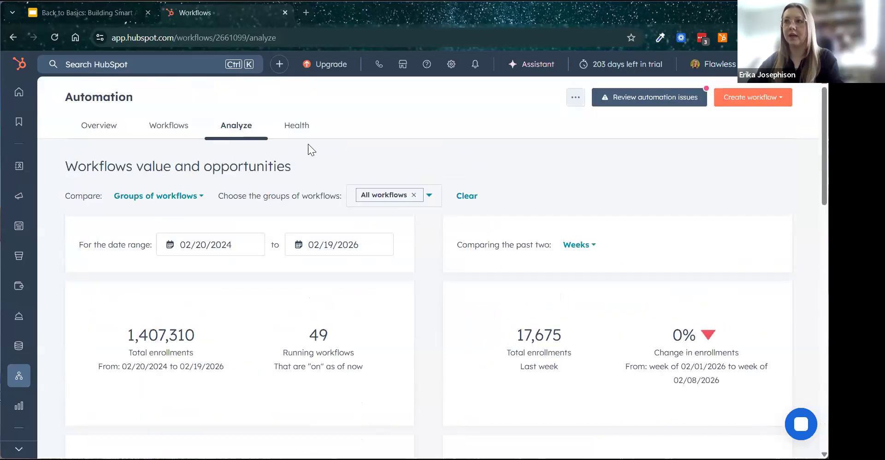
Open the automation health page and read the notice about the Similar Workflows report.
left_click(297, 132)
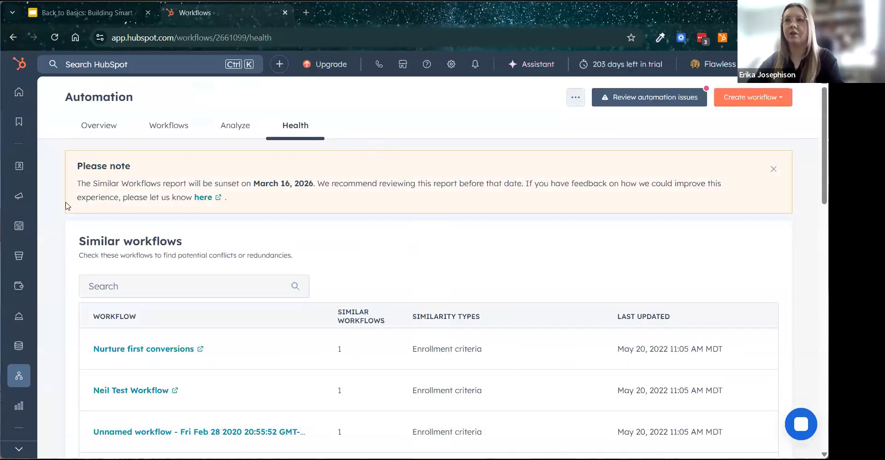
left_click_drag(78, 180, 271, 203)
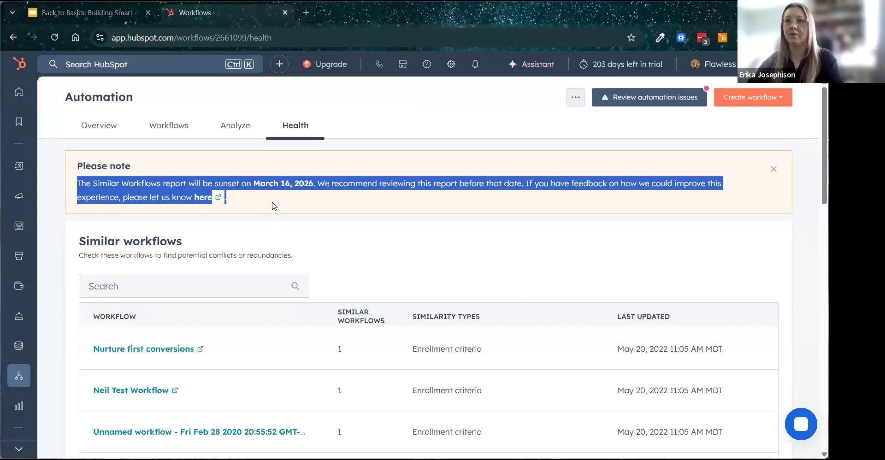
left_click(322, 182)
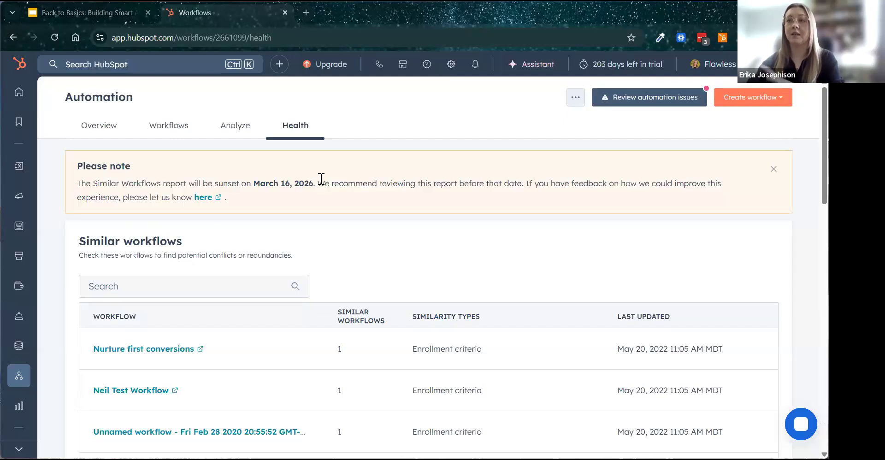
mouse_move(19, 166)
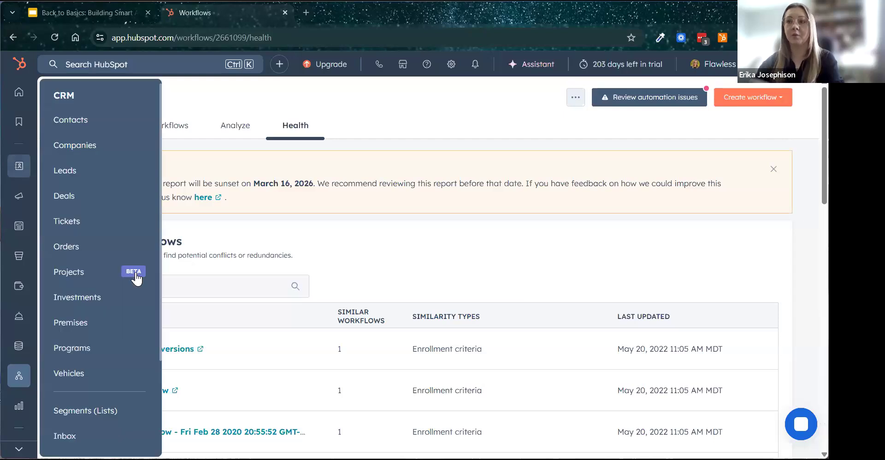
left_click(420, 244)
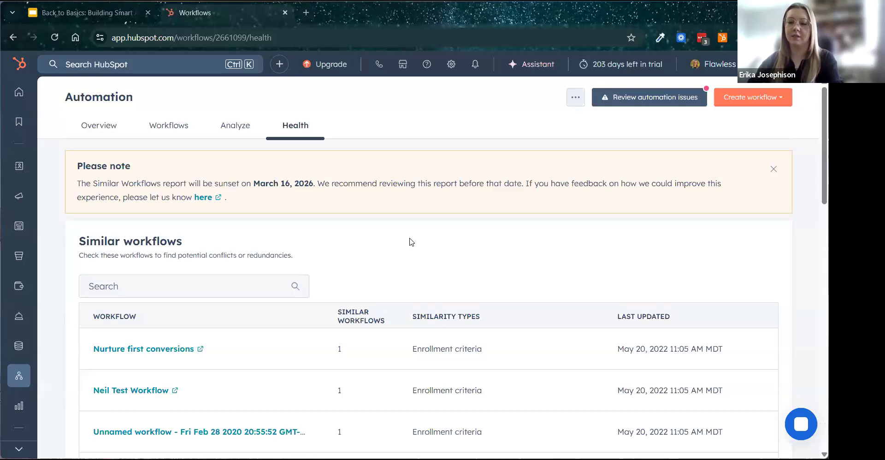
View all workflows similar to Nurture first conversions with their shared enrollment criteria, and close the details.
scroll(412, 242, "down", 1)
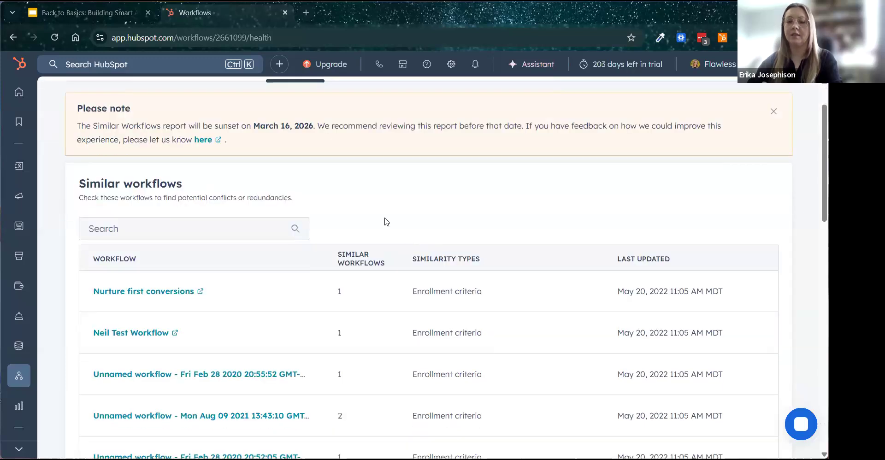
scroll(387, 222, "down", 2)
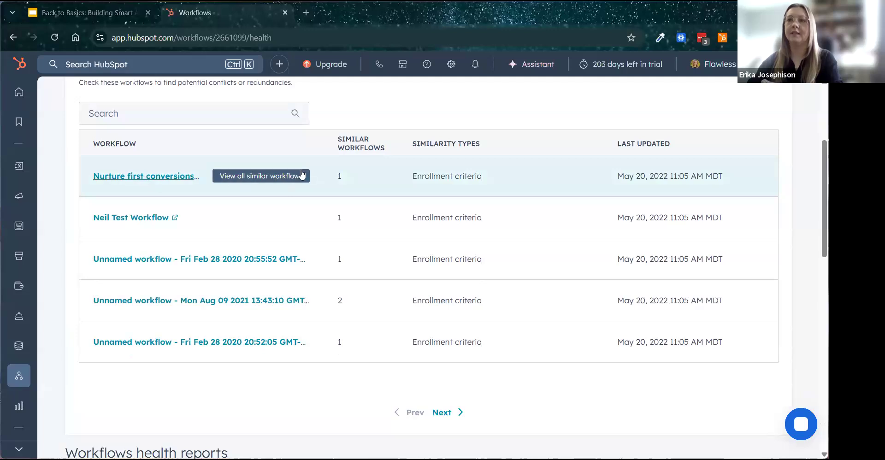
left_click(278, 177)
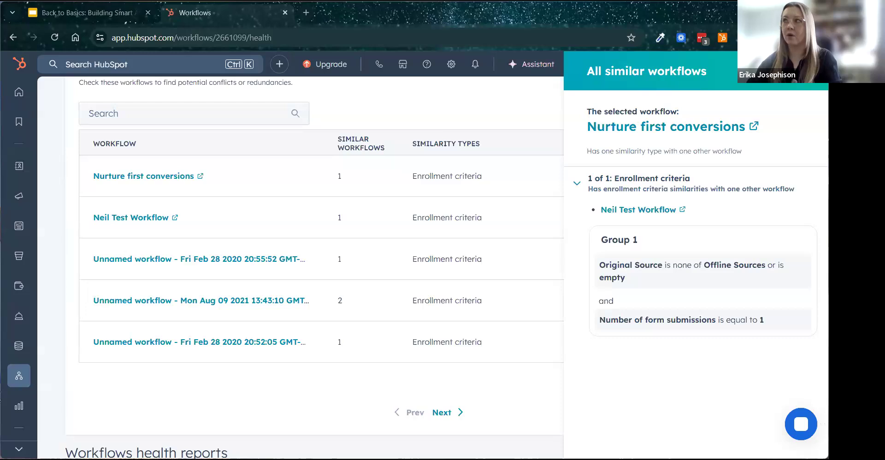
left_click(471, 94)
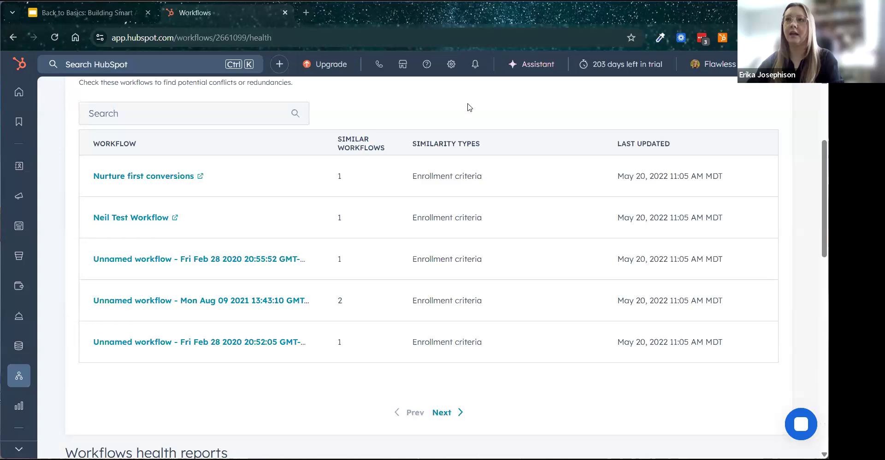
scroll(469, 108, "up", 4)
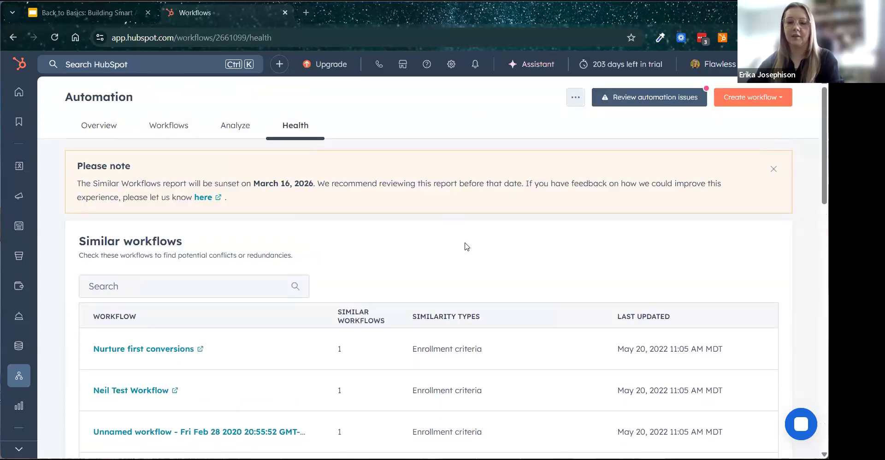
Return to the workflows list and start creating a new workflow from scratch.
left_click(170, 125)
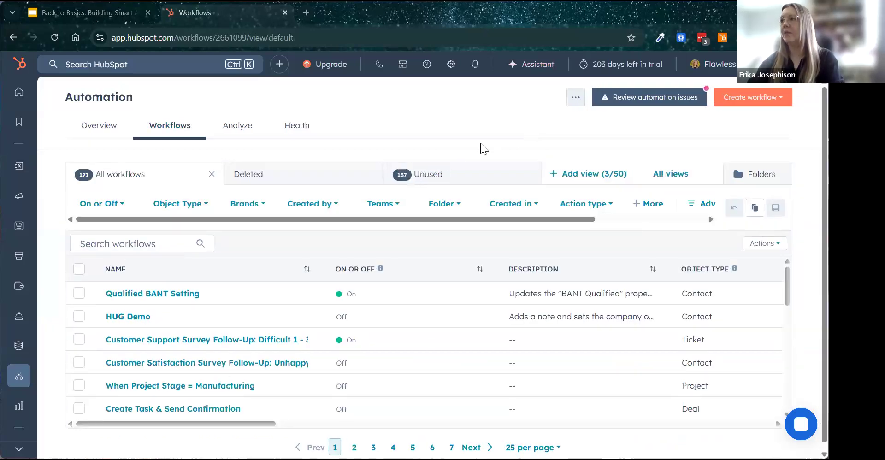
left_click(757, 100)
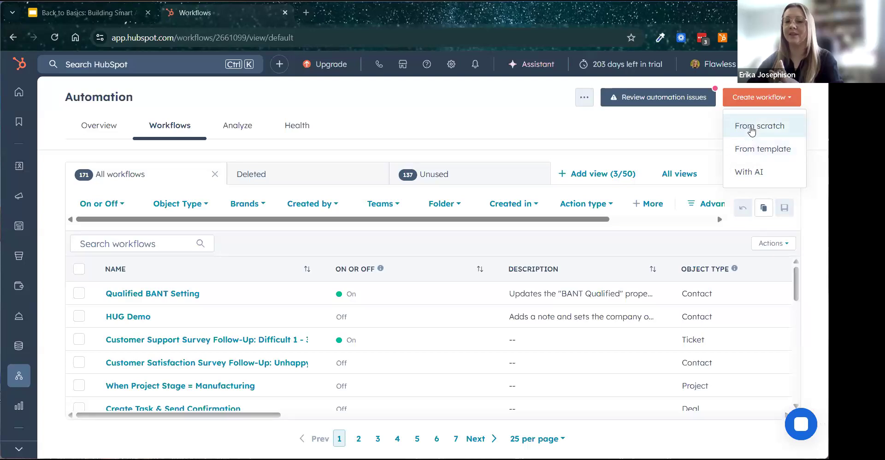
left_click(751, 130)
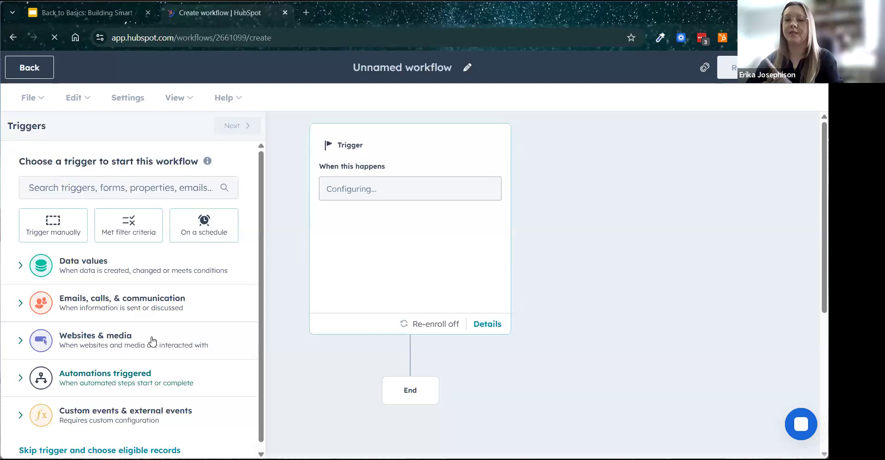
Review the trigger options and categories available for starting the new workflow.
scroll(115, 413, "down", 1)
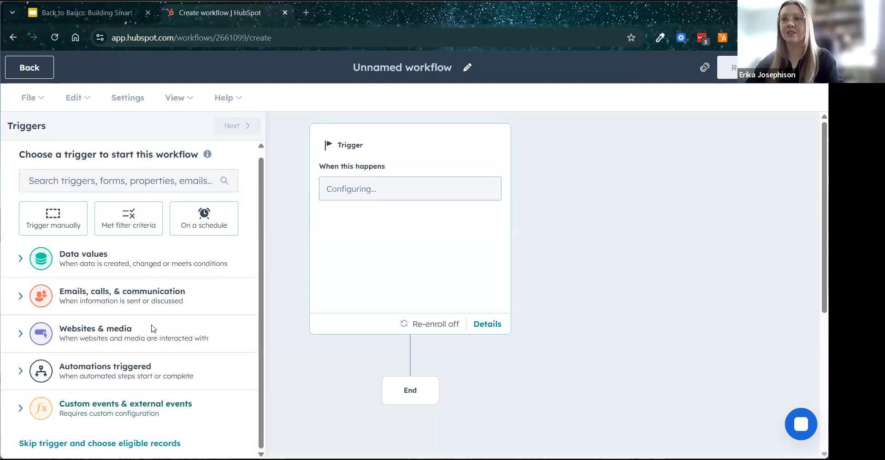
scroll(125, 320, "up", 1)
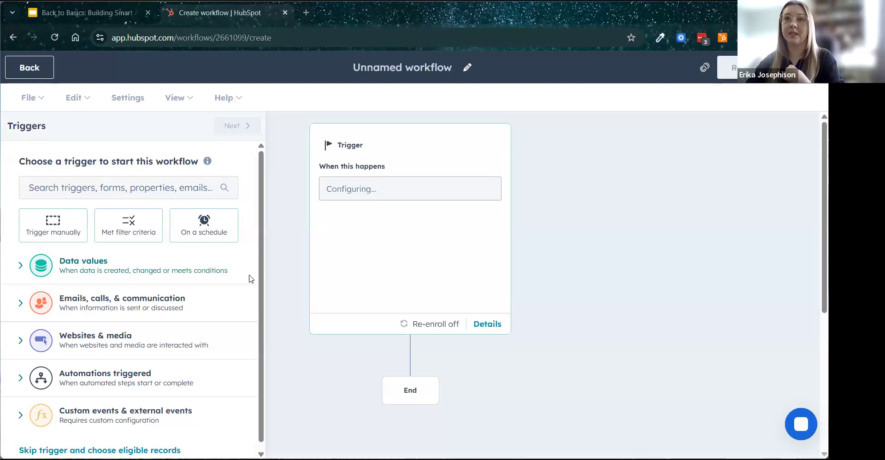
scroll(249, 279, "down", 1)
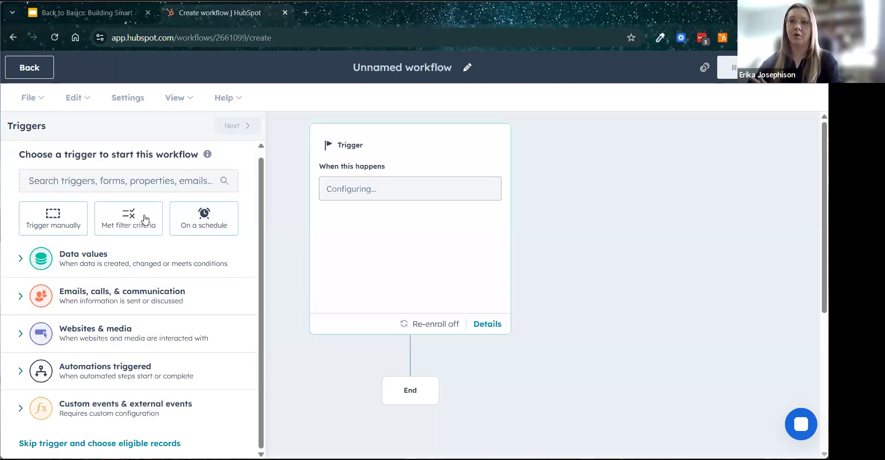
Review the available triggers in the Data values category and collapse it again.
left_click(21, 260)
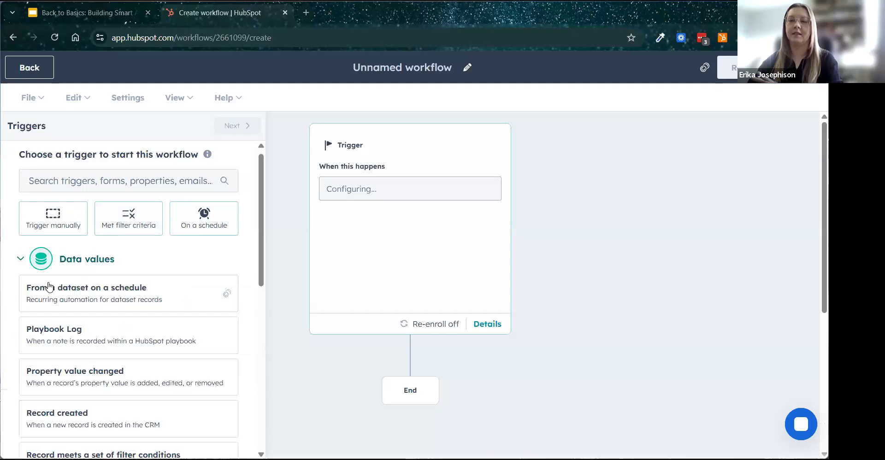
scroll(49, 291, "down", 4)
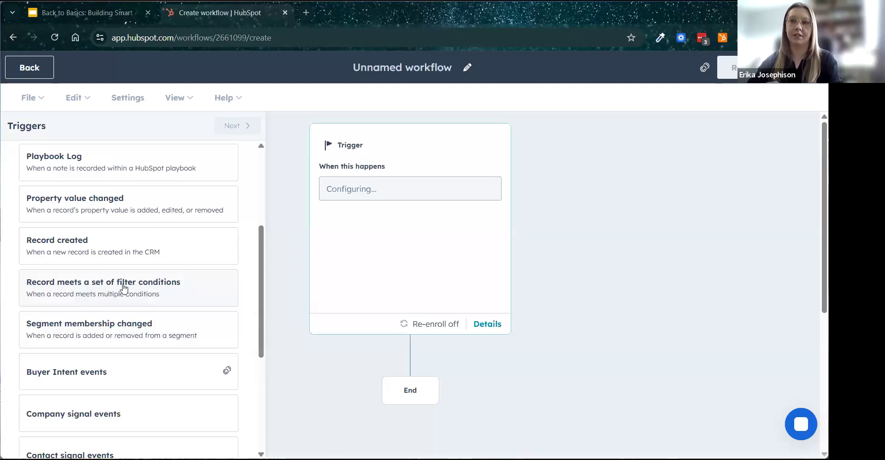
scroll(138, 258, "up", 4)
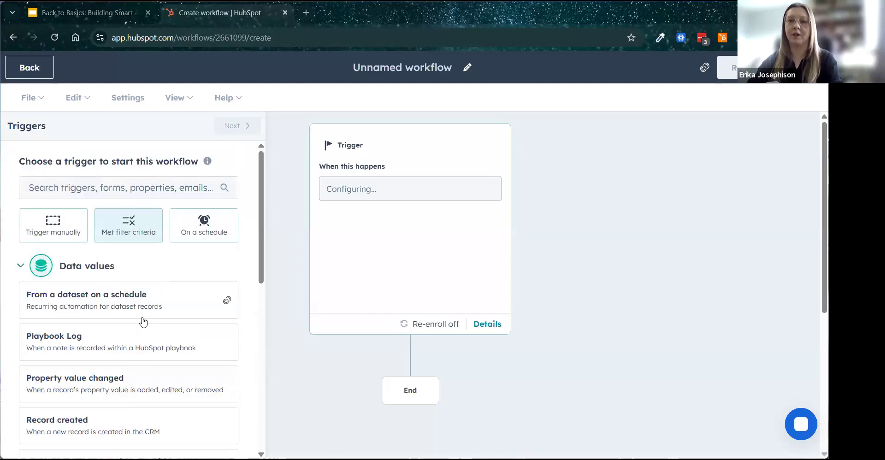
scroll(87, 416, "down", 1)
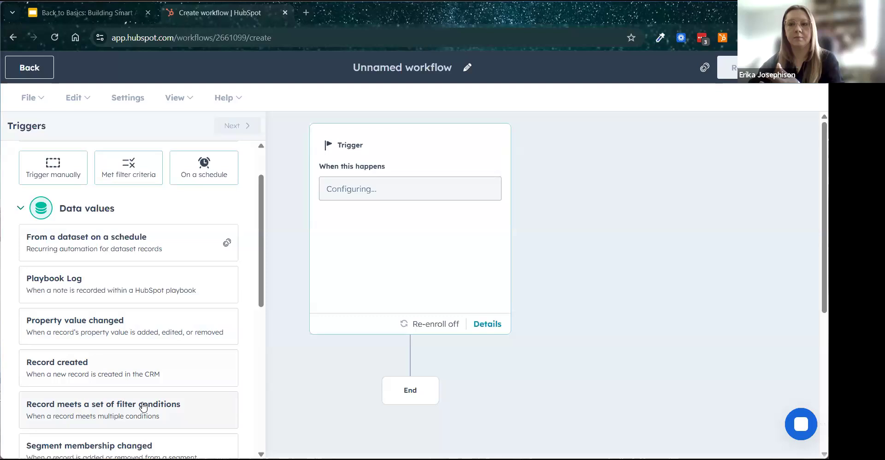
left_click(20, 208)
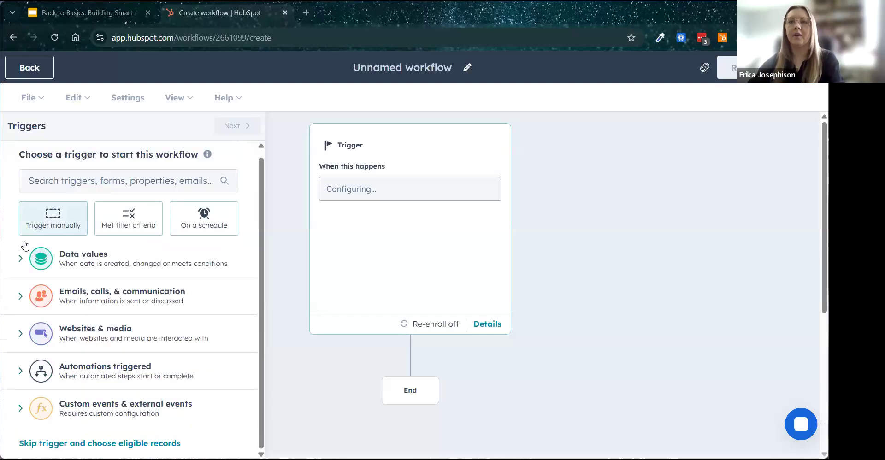
Review the Emails, calls, & communication triggers, view the Call events options, and return to the trigger categories.
left_click(19, 299)
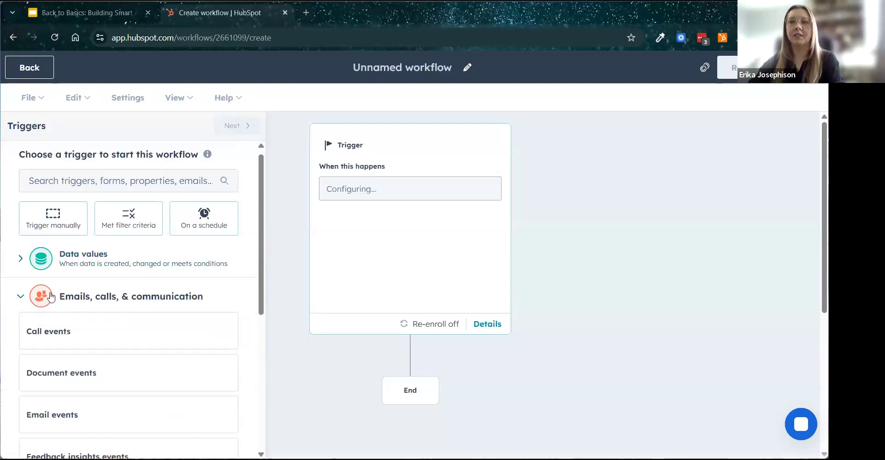
scroll(139, 298, "down", 3)
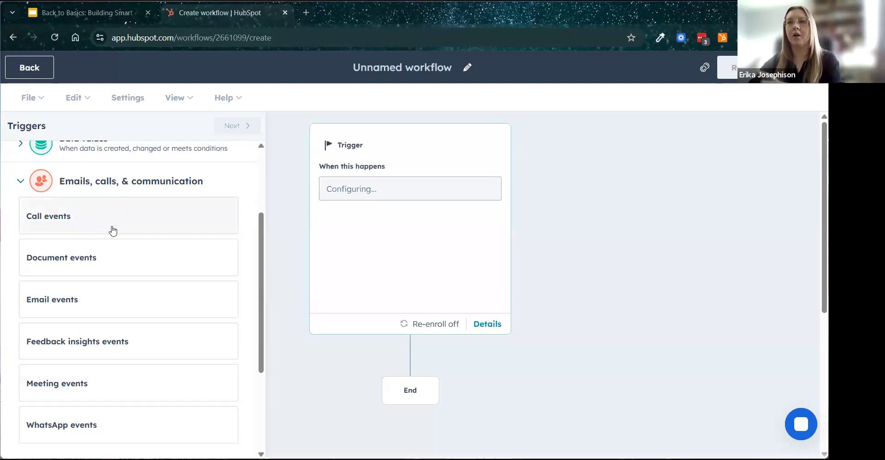
left_click(44, 218)
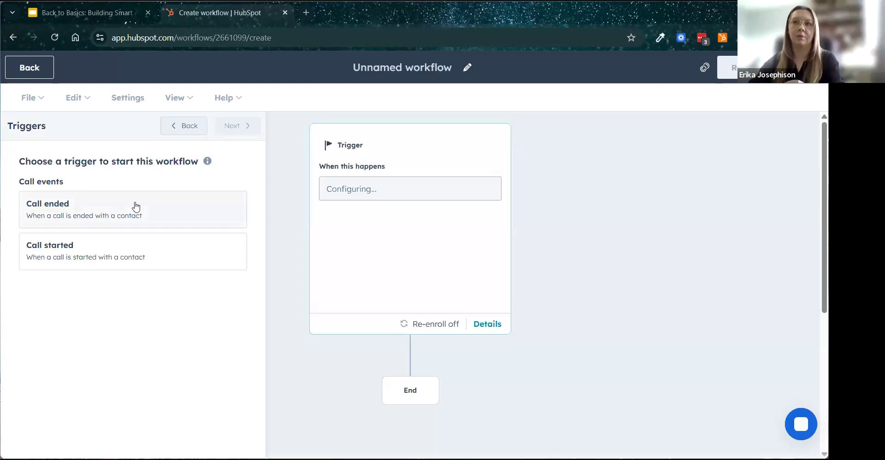
left_click(174, 129)
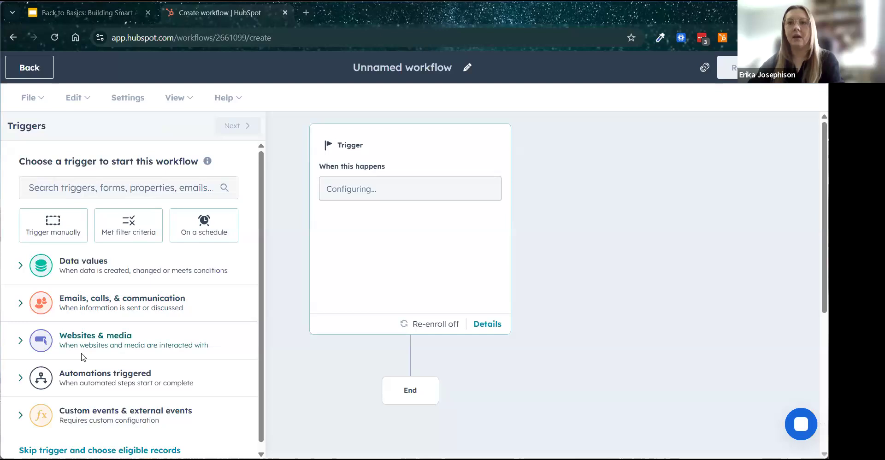
View the triggers in the Automations triggered category and collapse it again.
scroll(28, 342, "down", 1)
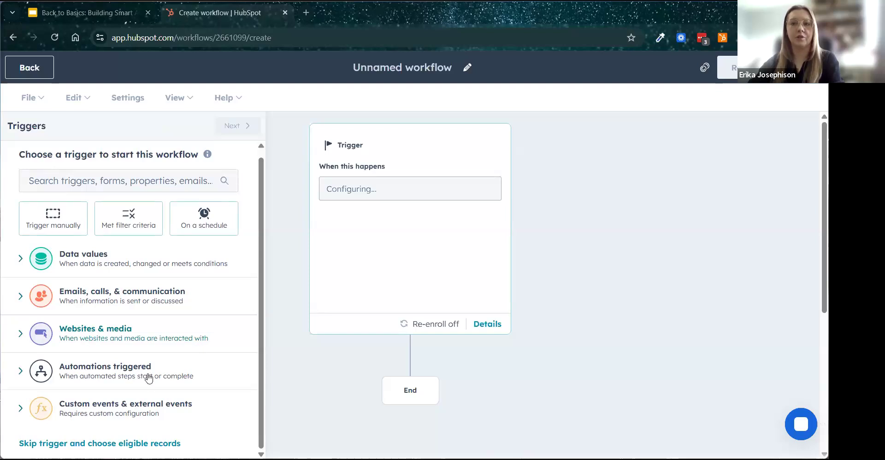
left_click(158, 319)
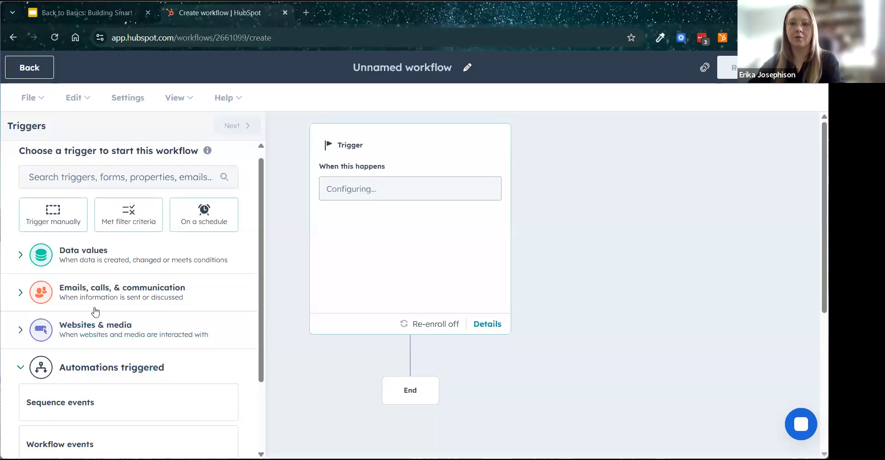
scroll(110, 303, "down", 2)
left_click(20, 274)
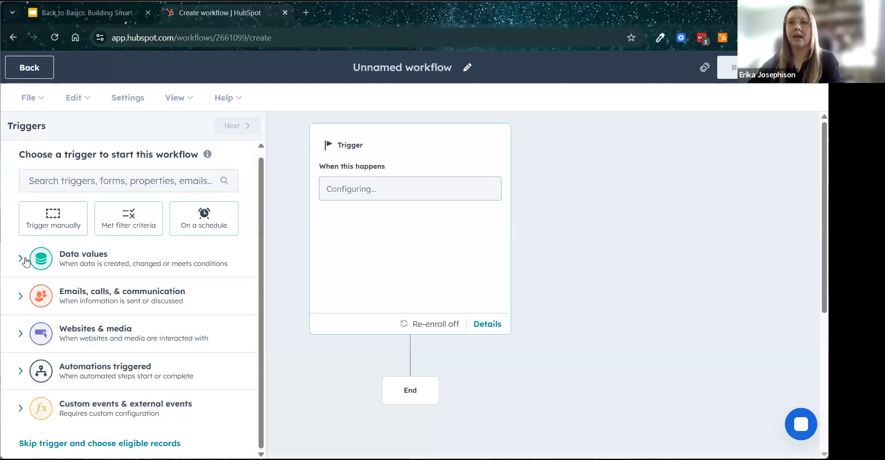
Choose the Met filter criteria trigger for Contact records and review the filter categories offered for its enrollment criteria.
left_click(126, 225)
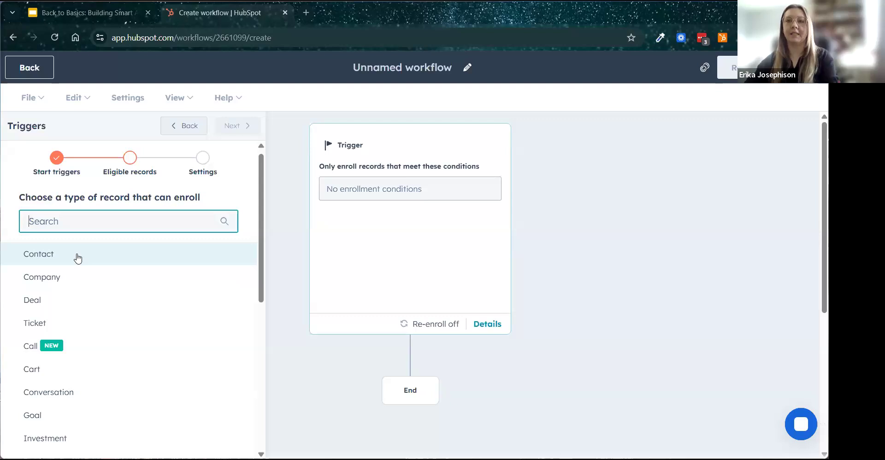
left_click(401, 282)
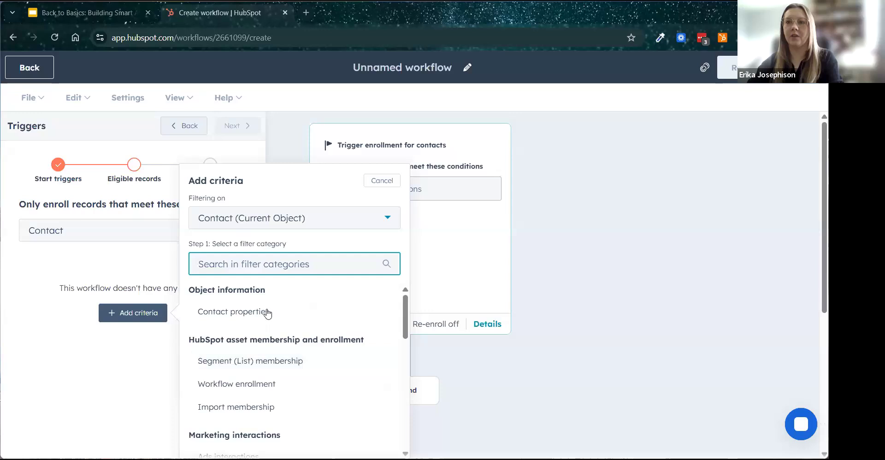
scroll(280, 316, "down", 10)
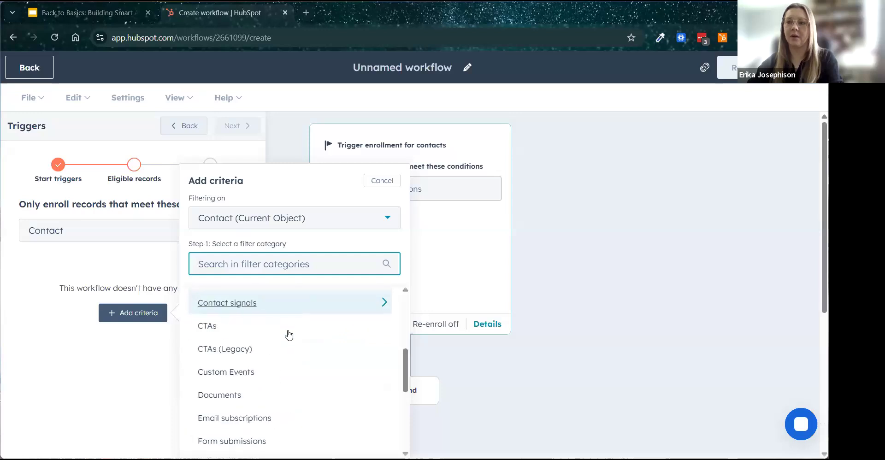
scroll(281, 339, "up", 6)
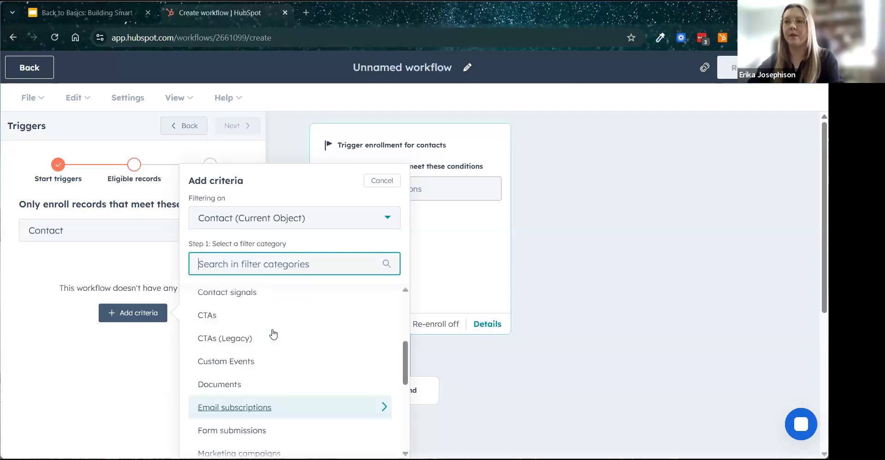
scroll(279, 338, "up", 2)
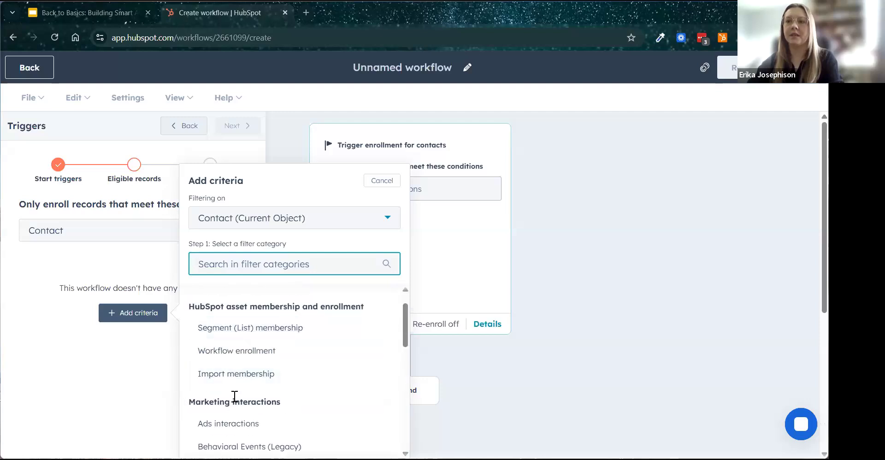
scroll(268, 371, "up", 2)
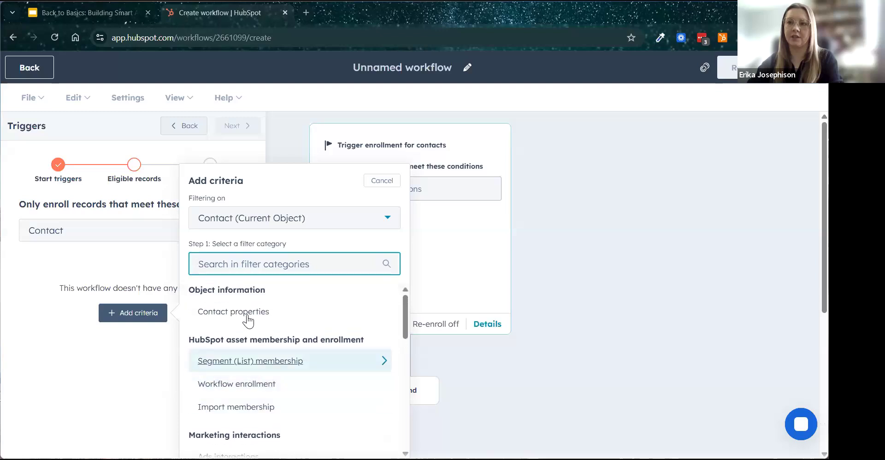
scroll(293, 340, "down", 5)
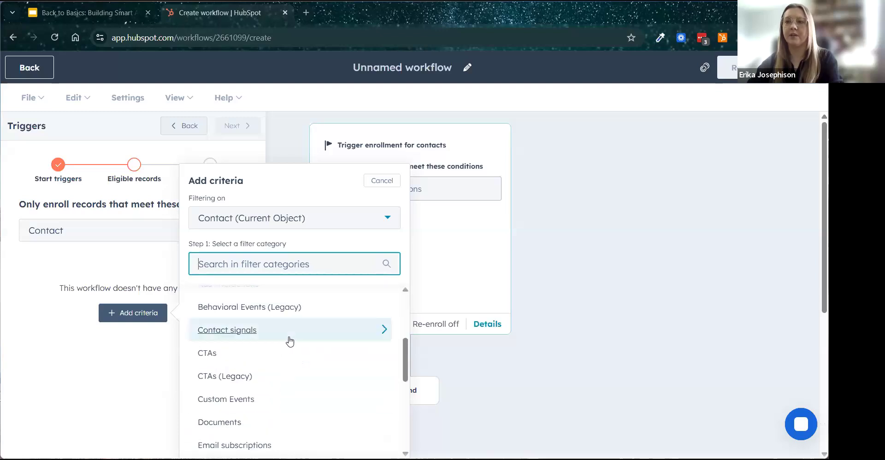
scroll(277, 409, "down", 3)
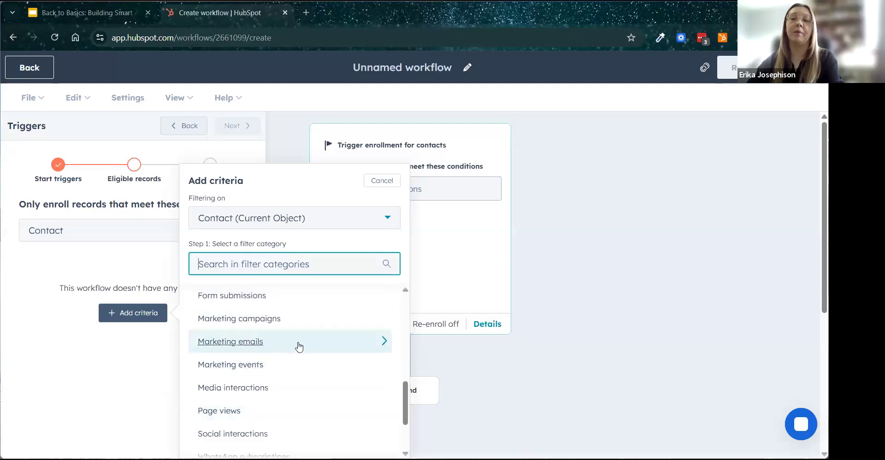
View the Marketing emails filter category, return to all categories, and look over the membership and marketing interaction filters.
left_click(296, 344)
left_click(310, 349)
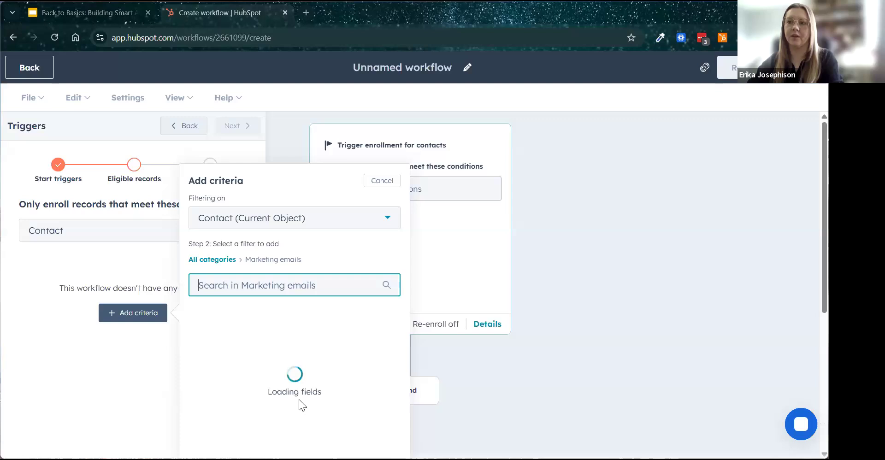
left_click(217, 262)
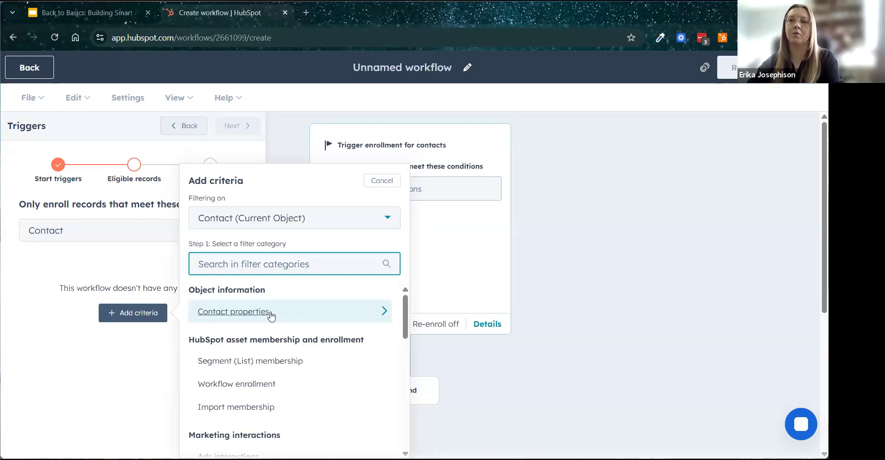
scroll(278, 396, "down", 3)
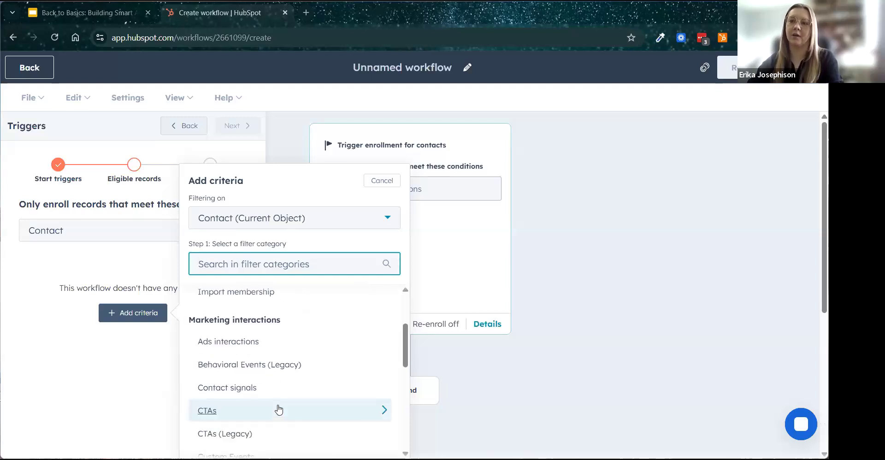
scroll(278, 395, "up", 3)
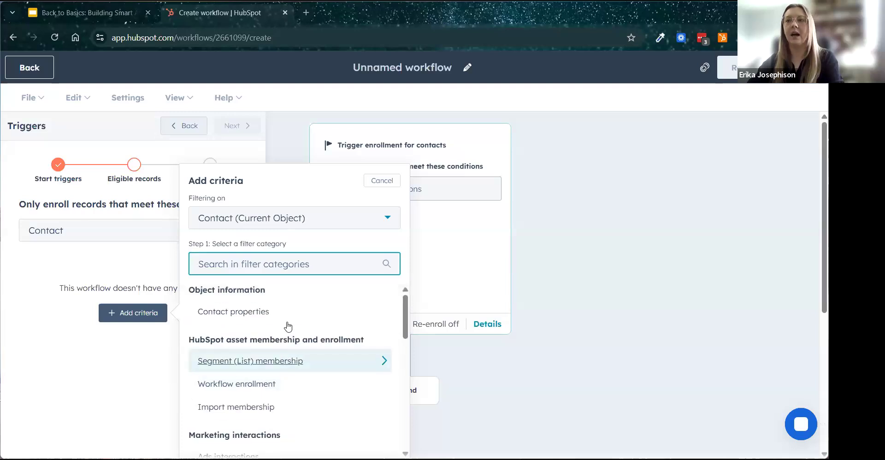
scroll(331, 392, "down", 3)
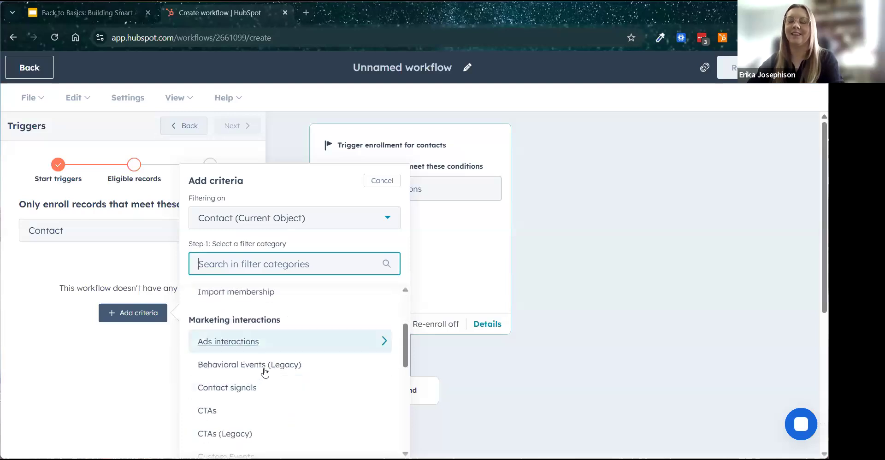
scroll(265, 370, "up", 1)
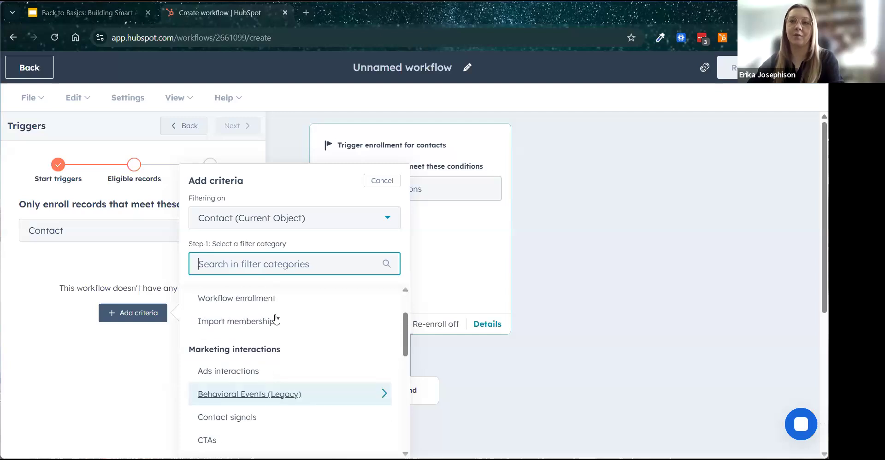
scroll(278, 318, "up", 3)
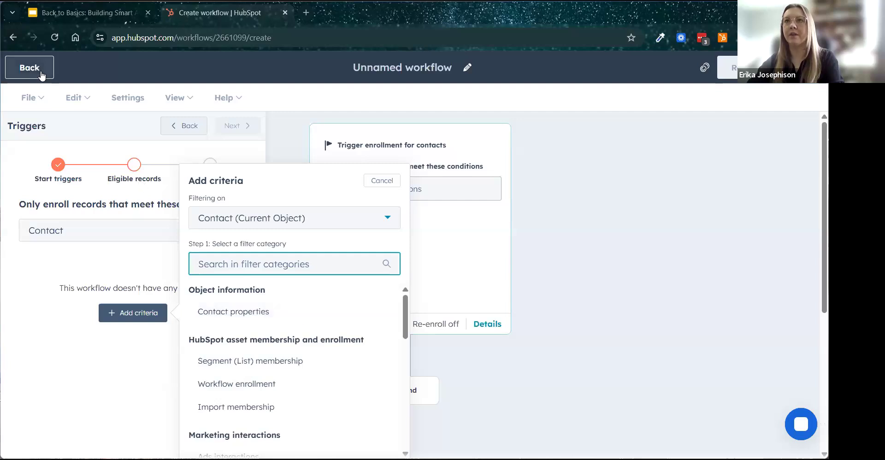
Open the HUG Demo workflow and examine the Group 1 conditions of its contact enrollment trigger.
left_click(607, 249)
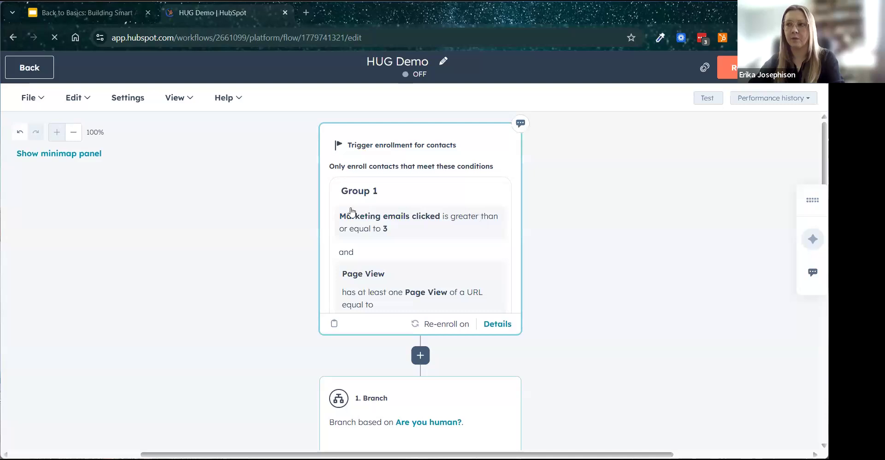
left_click(460, 207)
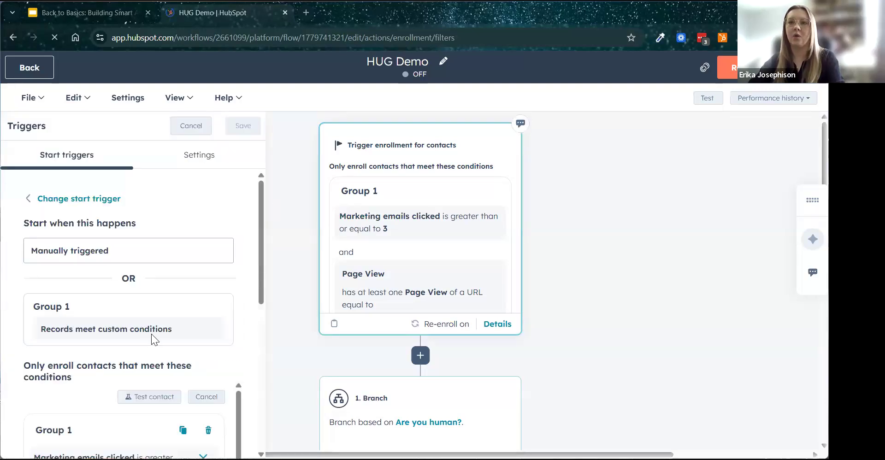
scroll(92, 222, "down", 5)
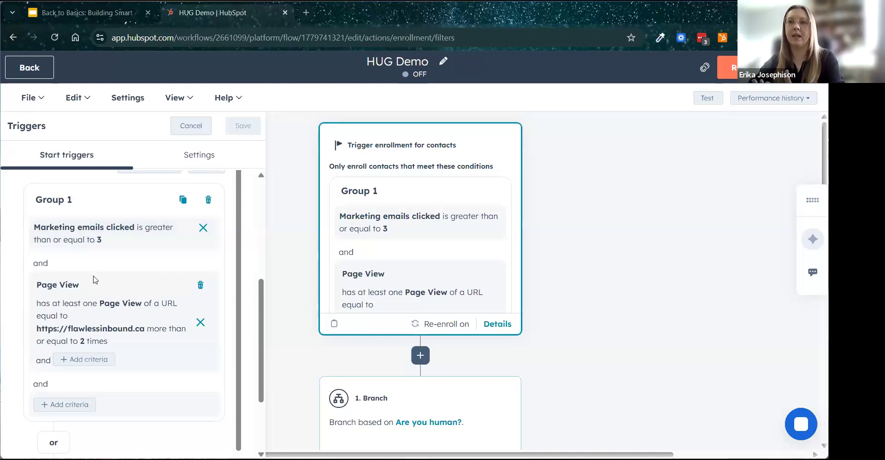
Delete Group 2, the associated company industry condition, from the workflow's enrollment conditions.
scroll(100, 279, "down", 3)
scroll(98, 278, "down", 1)
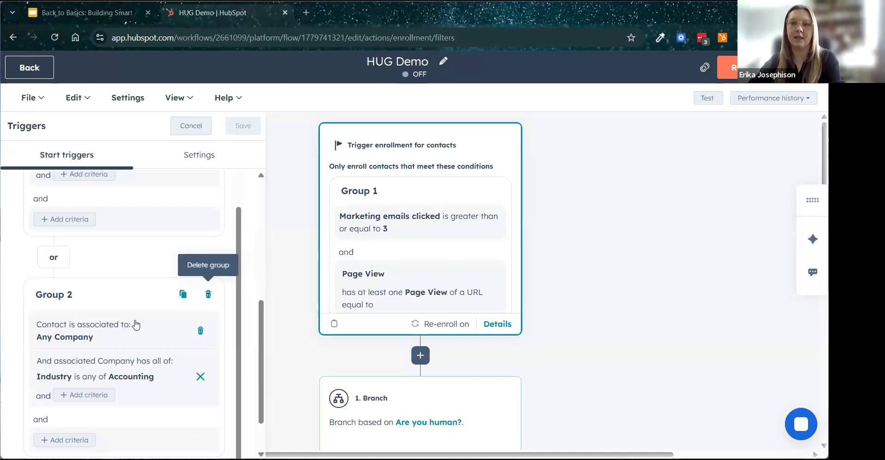
left_click(209, 294)
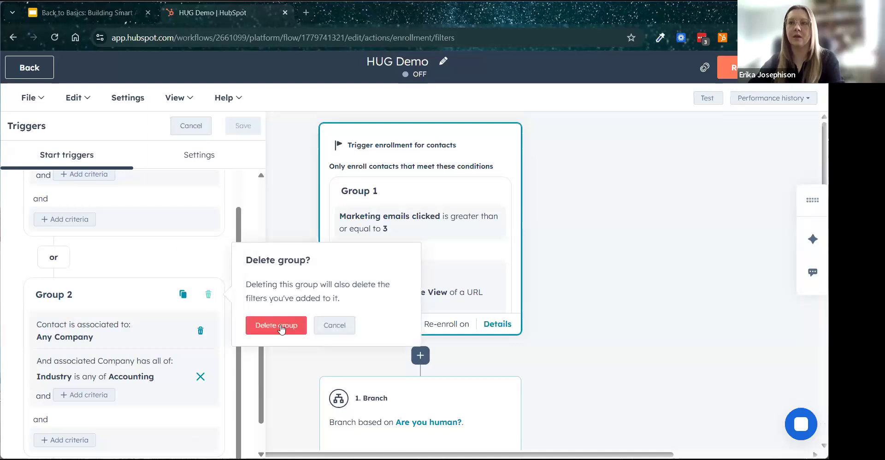
left_click(276, 325)
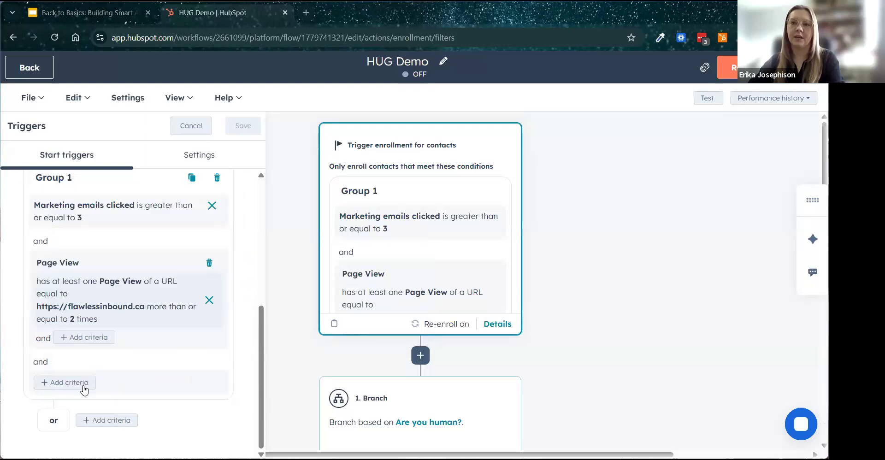
Add an alternative condition group to the enrollment trigger that filters on the Industry property of the associated Company.
left_click(94, 424)
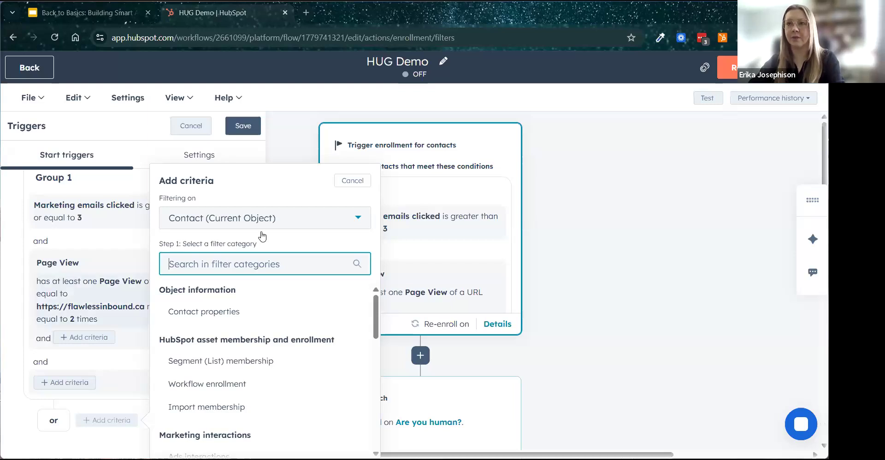
left_click(215, 224)
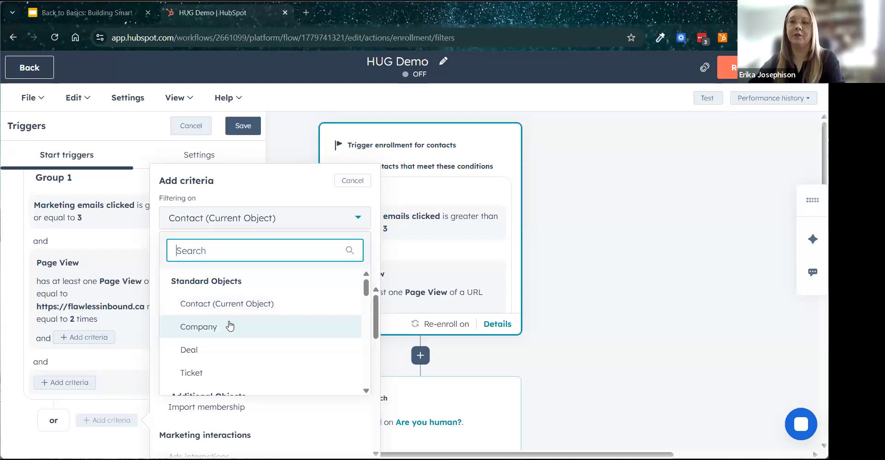
left_click(278, 317)
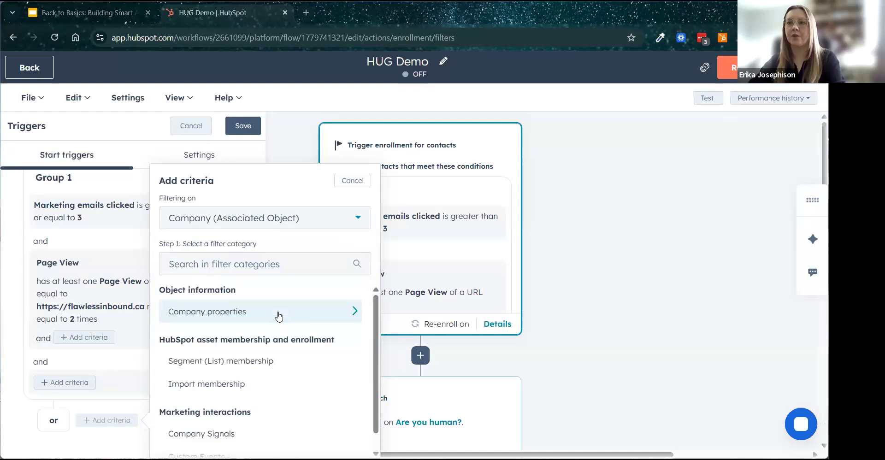
left_click(259, 308)
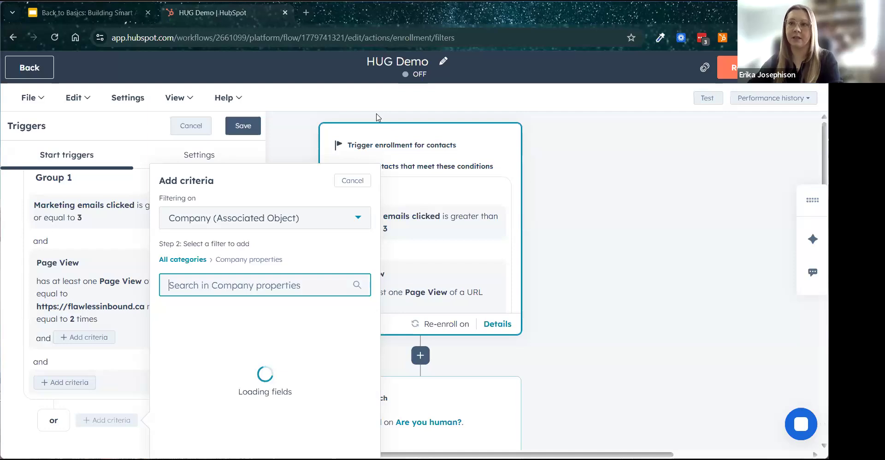
type("indus")
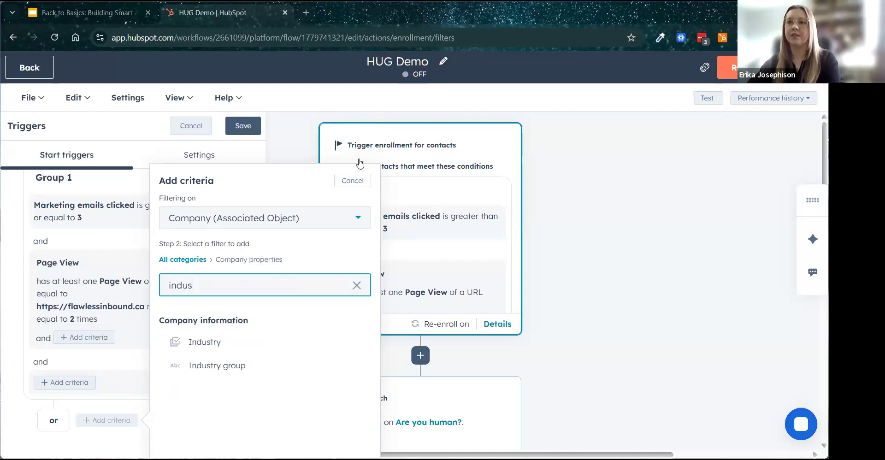
key("Down")
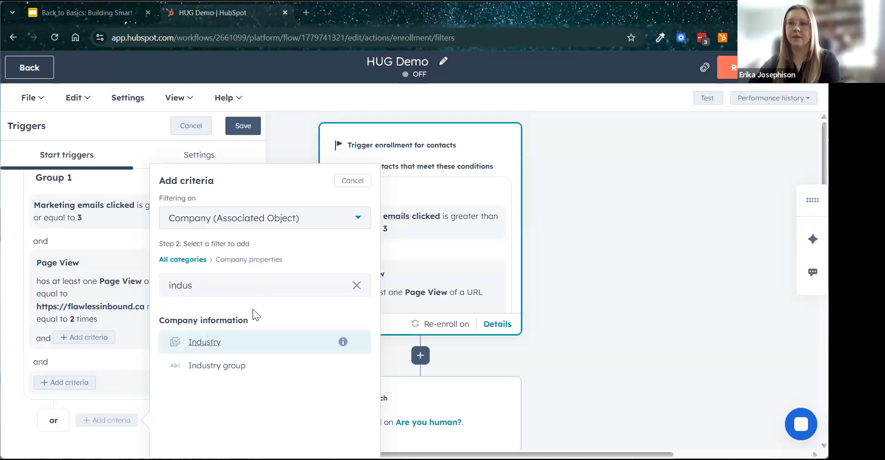
left_click(216, 340)
scroll(153, 326, "down", 1)
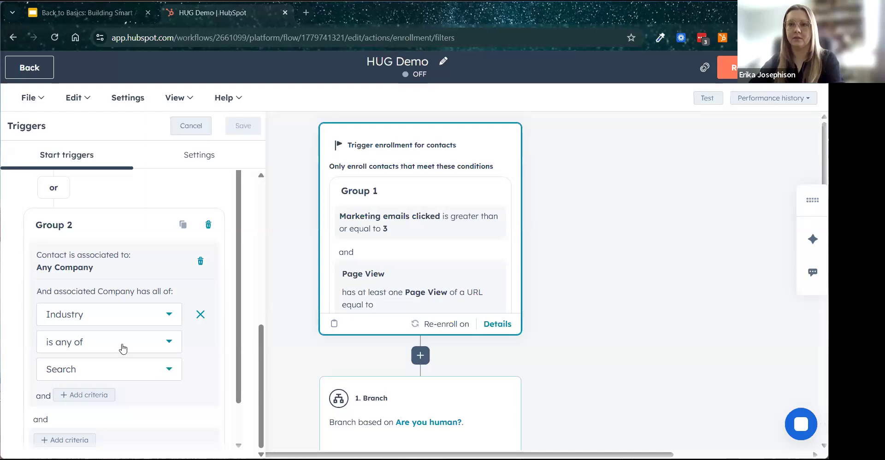
Select industries including Accounting, Agriculture and Airlines/Aviation for Group 2's "is any of" condition, and exit the HUG Demo workflow.
left_click(118, 369)
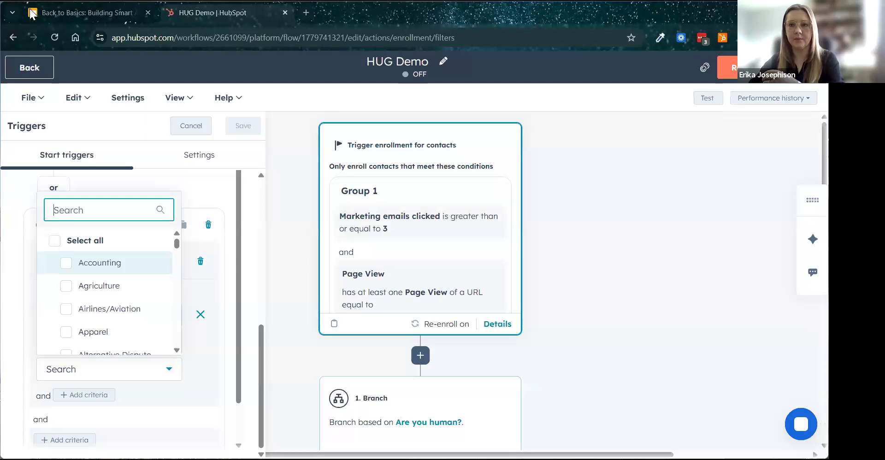
left_click(187, 125)
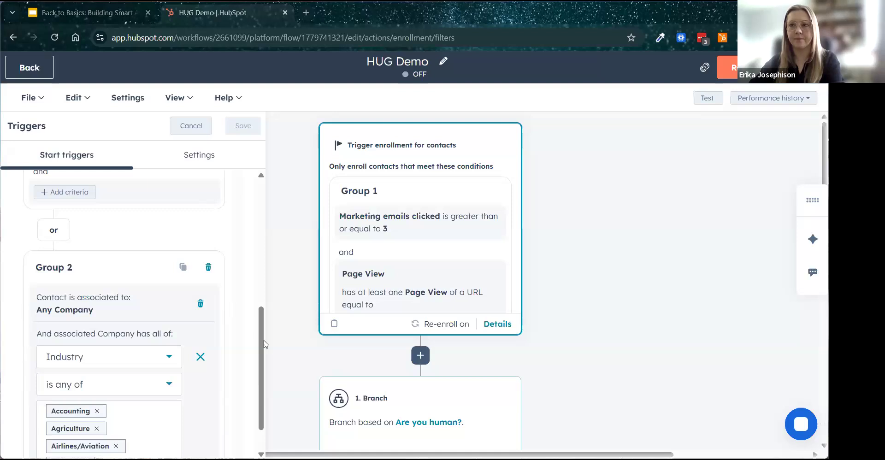
left_click(251, 316)
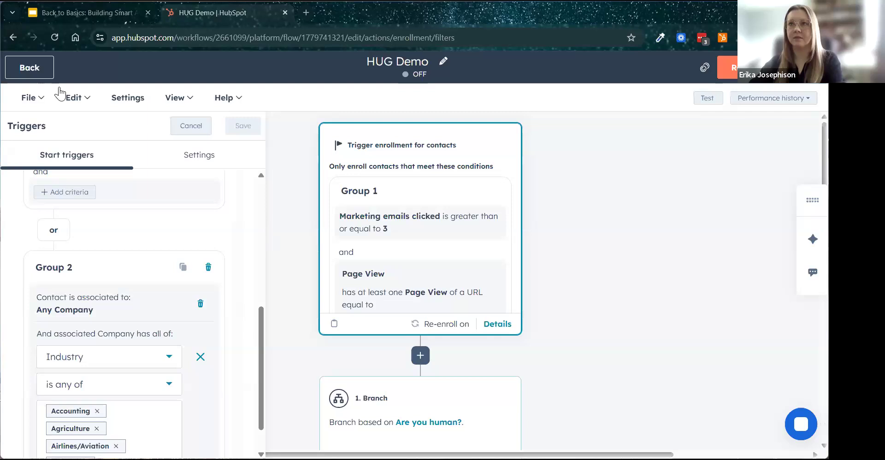
left_click(28, 68)
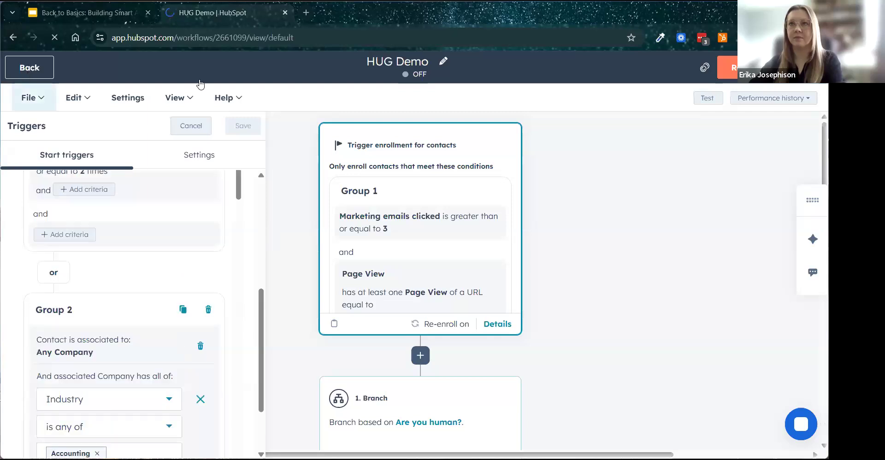
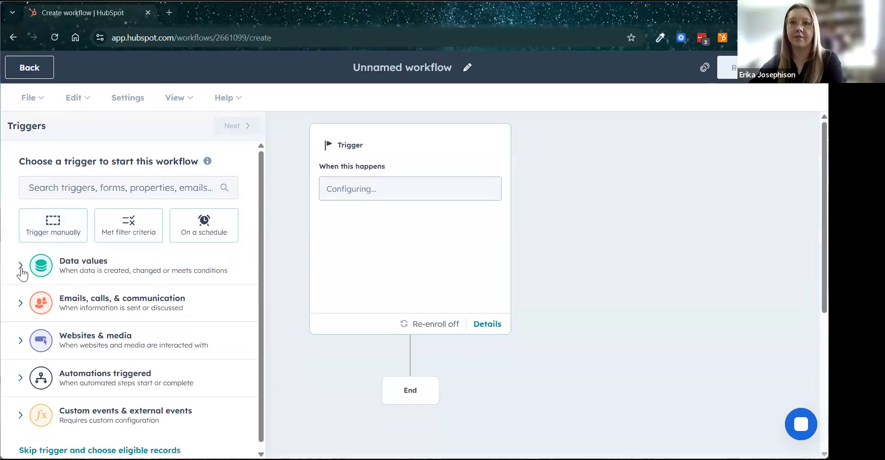
Give the new workflow a trigger for one property value changed on Contact records, using the Lifecycle Stage property.
left_click(20, 266)
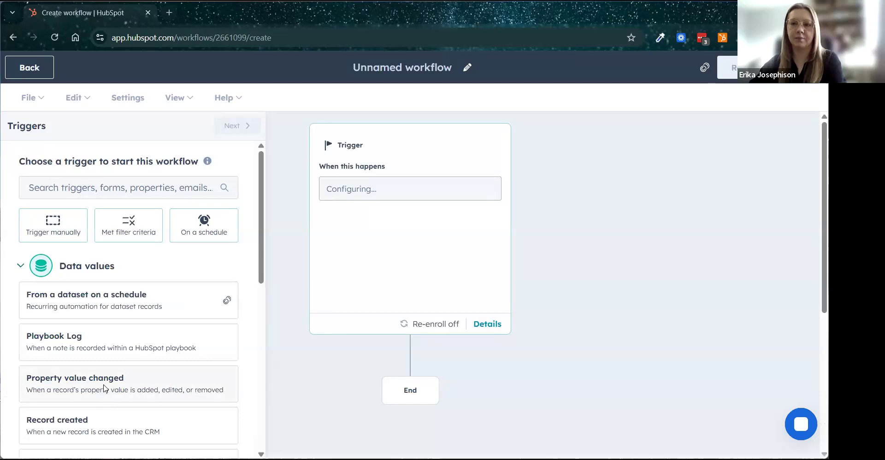
left_click(140, 389)
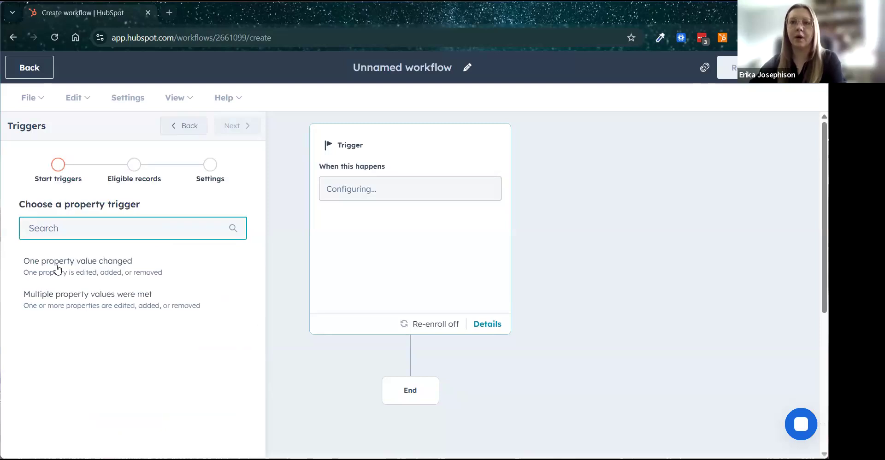
left_click(95, 269)
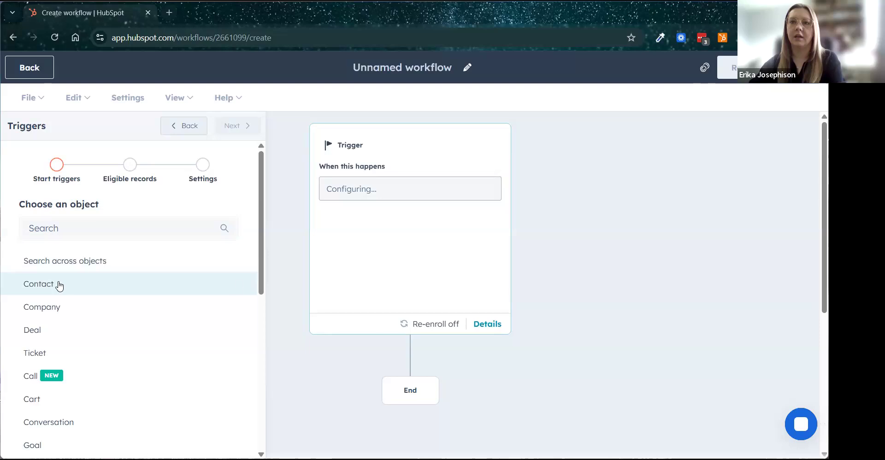
left_click(235, 291)
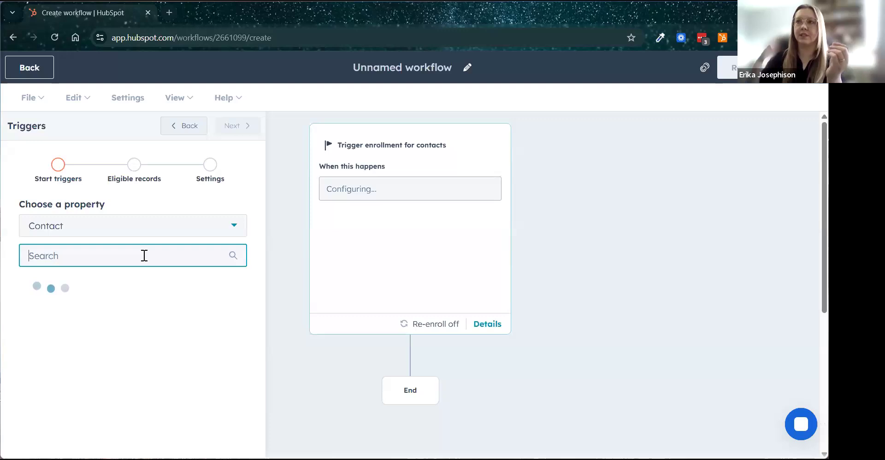
type("lifecycle")
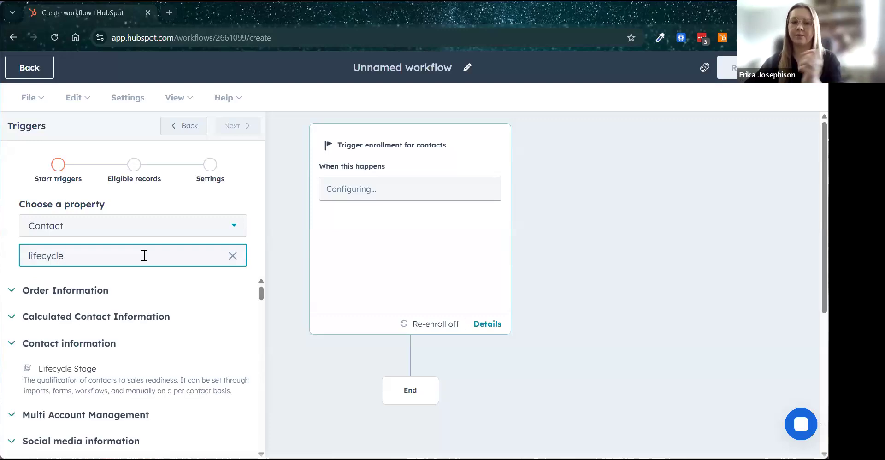
left_click(117, 378)
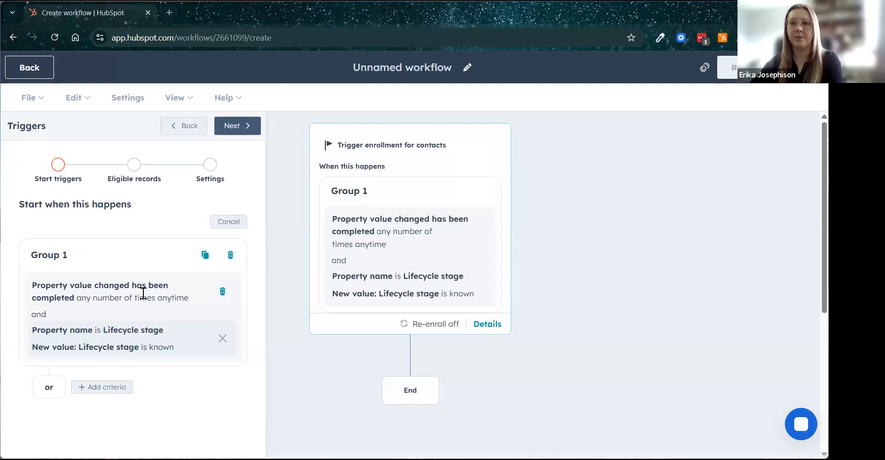
Try restricting the trigger's new Lifecycle stage value to "is any of" Sales Qualified Lead.
left_click(112, 386)
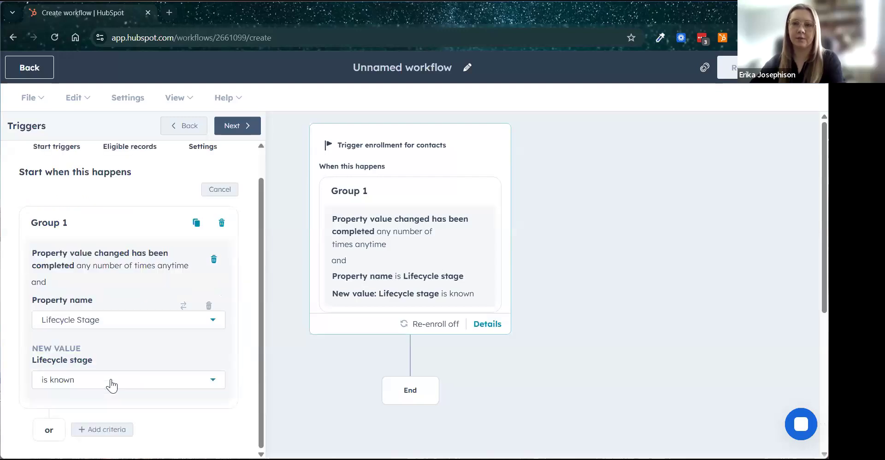
left_click(89, 385)
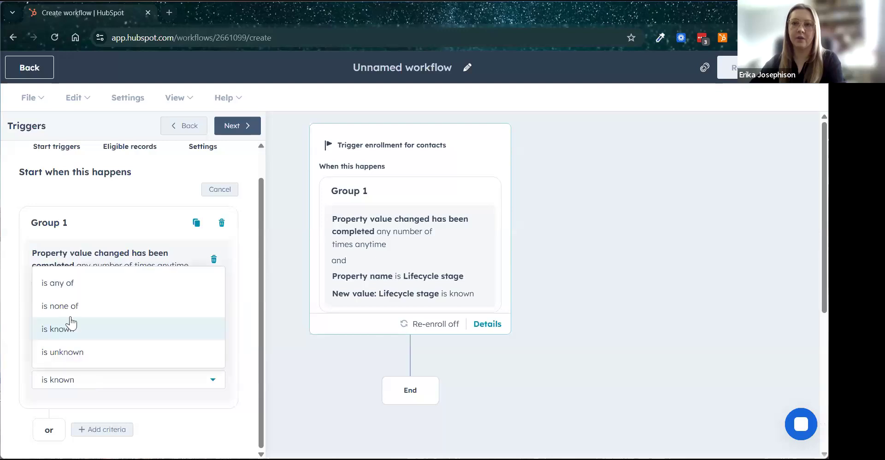
left_click(67, 291)
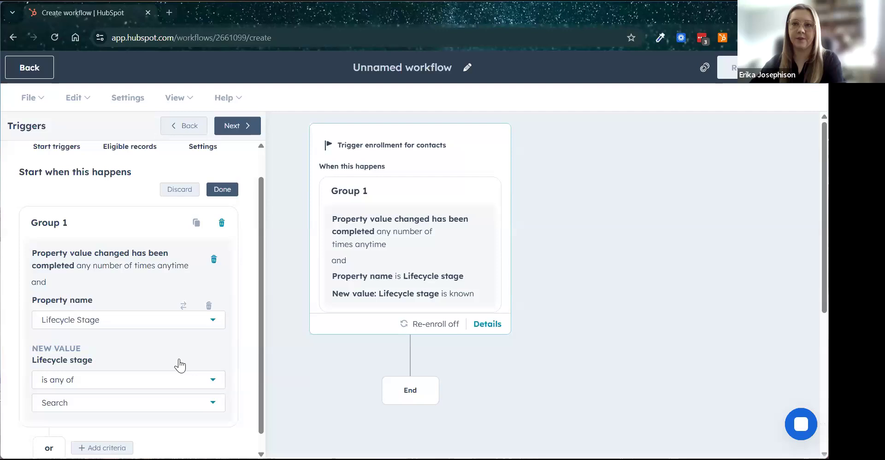
scroll(152, 390, "down", 1)
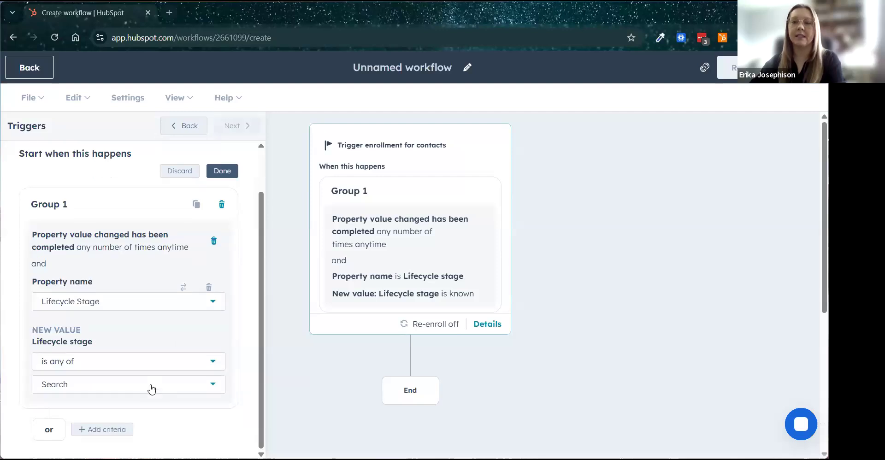
left_click(152, 389)
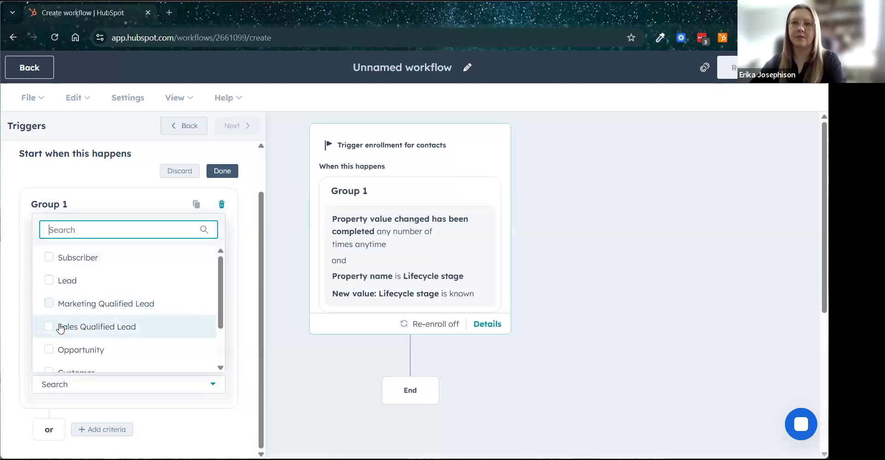
left_click(113, 328)
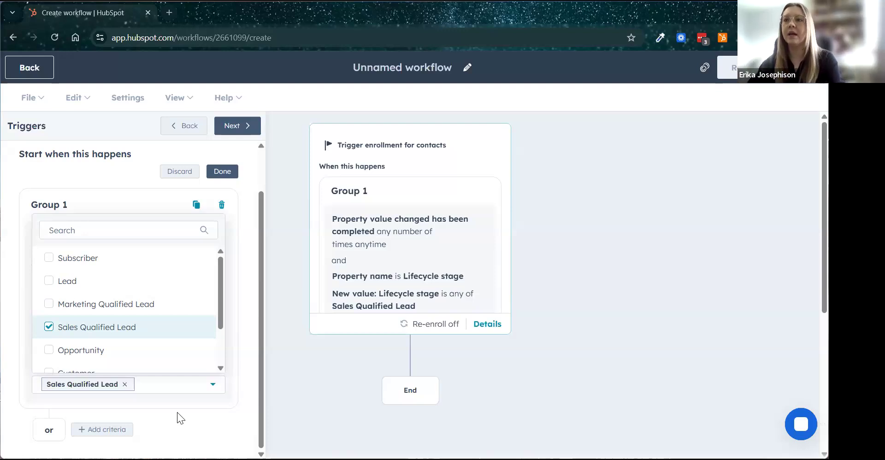
left_click(90, 157)
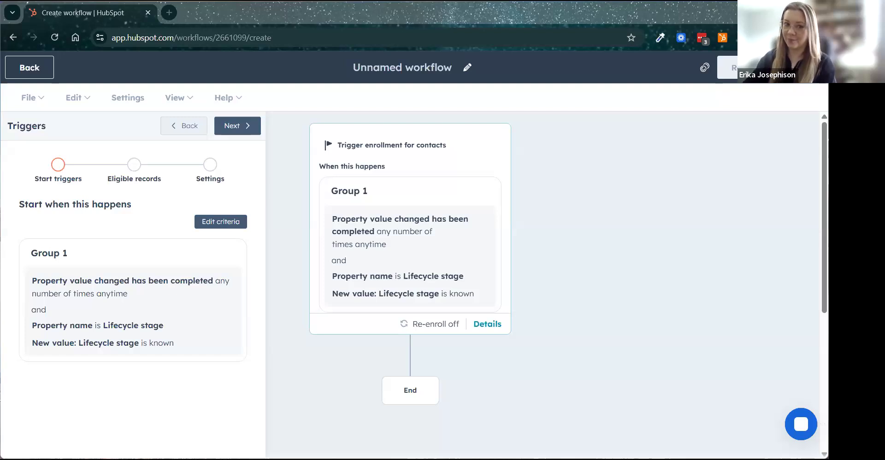
Proceed without optional eligible record conditions and allow contacts to re-enroll after completing the workflow.
left_click(354, 268)
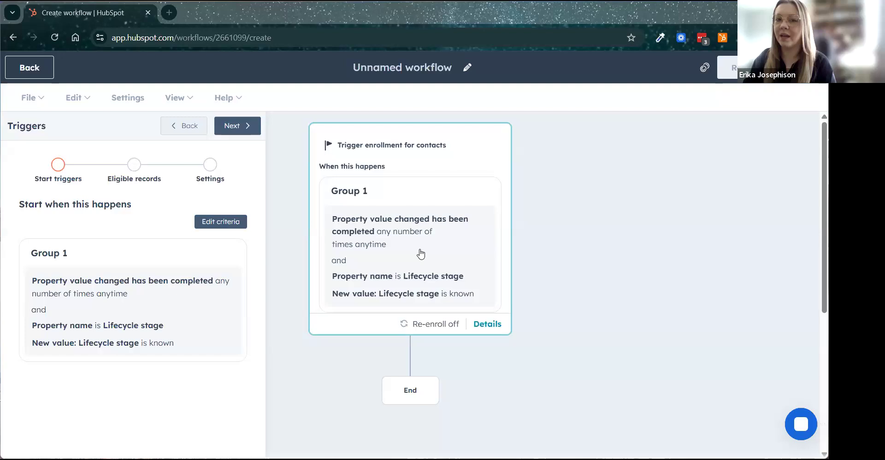
left_click(176, 137)
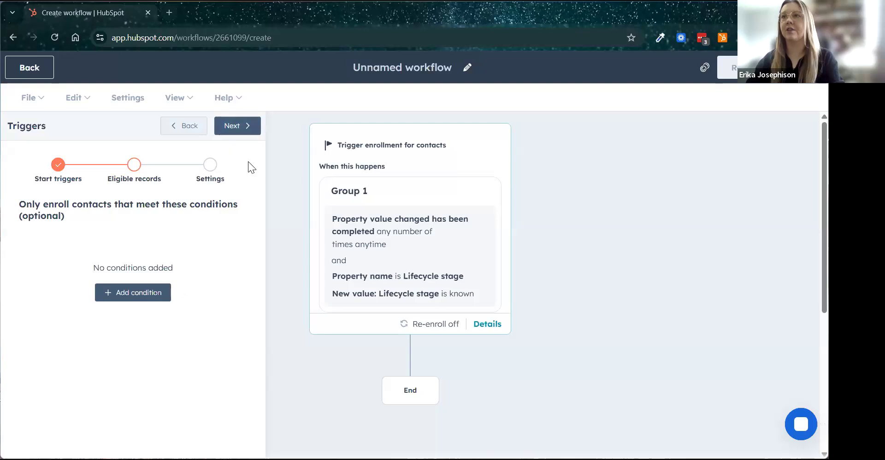
left_click(248, 125)
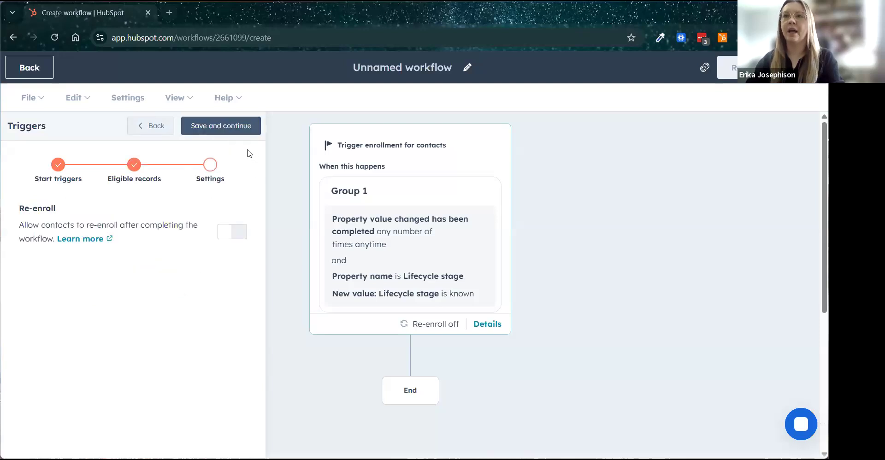
left_click(240, 239)
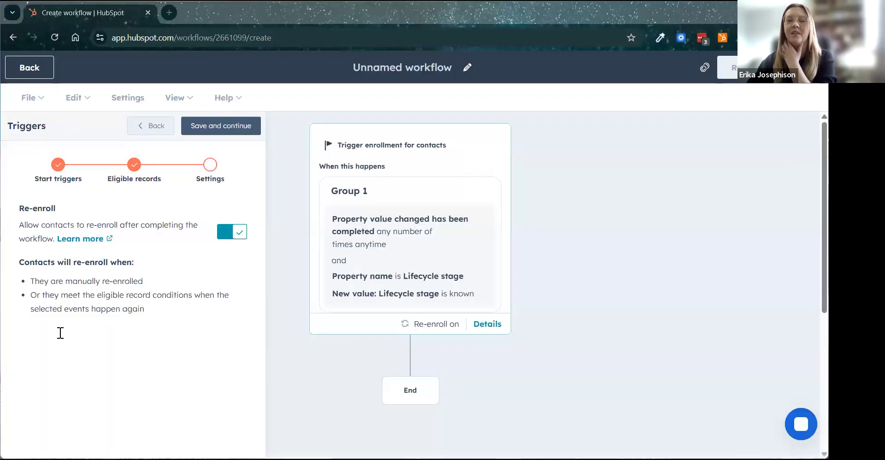
Return to the HUG Demo workflow and examine its branch actions and the re-enrollment settings of its enrollment trigger.
left_click(43, 73)
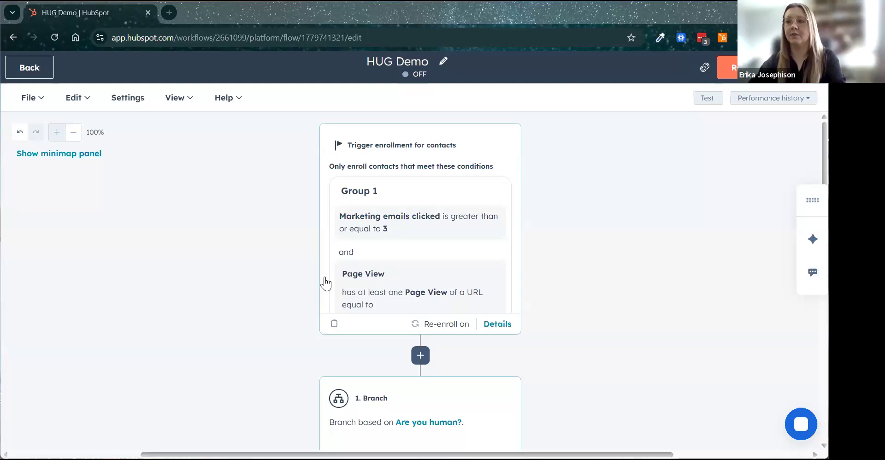
scroll(381, 284, "down", 5)
scroll(379, 283, "down", 2)
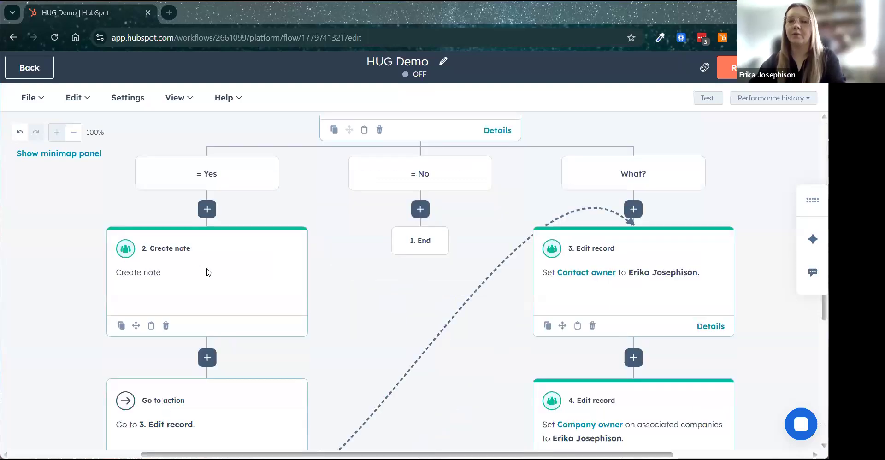
scroll(210, 273, "up", 7)
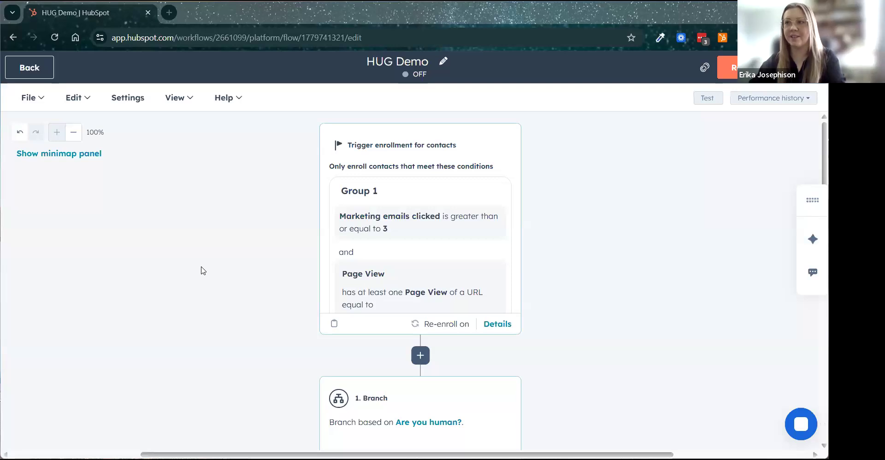
scroll(203, 271, "down", 1)
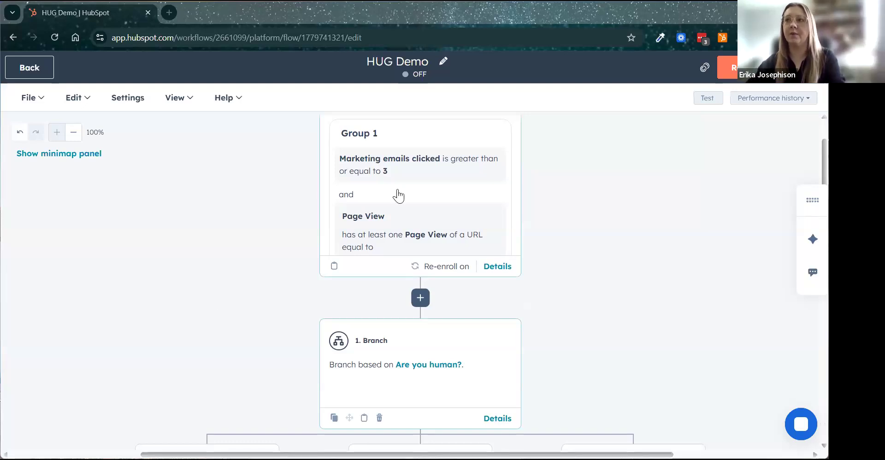
left_click(245, 248)
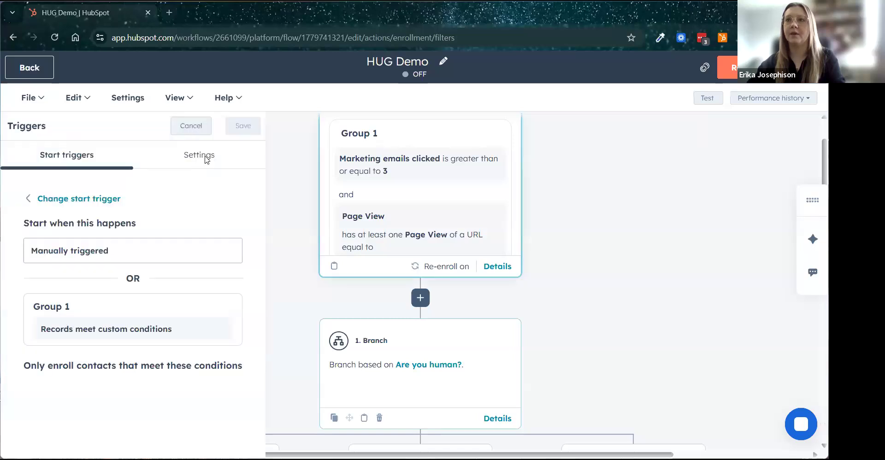
left_click(205, 157)
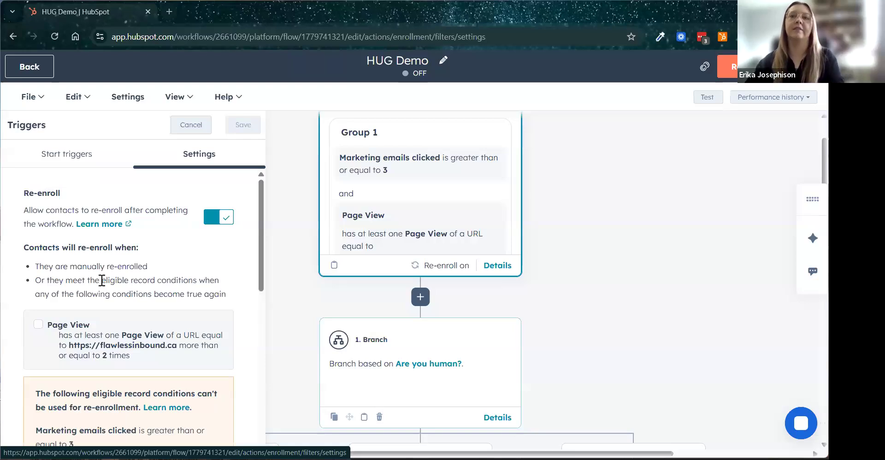
Examine the trigger's re-enrollment rules, especially the emails-clicked and associated-company conditions that can't be used for re-enrollment.
scroll(102, 281, "down", 2)
scroll(29, 236, "up", 2)
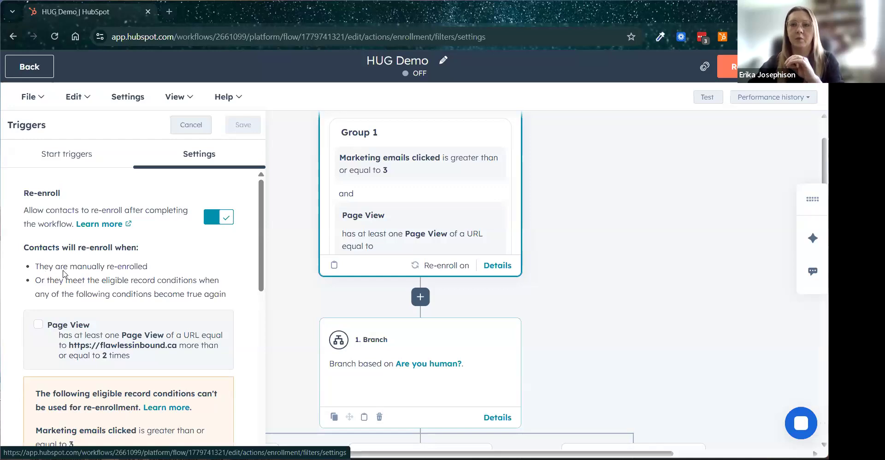
scroll(58, 276, "down", 6)
scroll(61, 274, "up", 1)
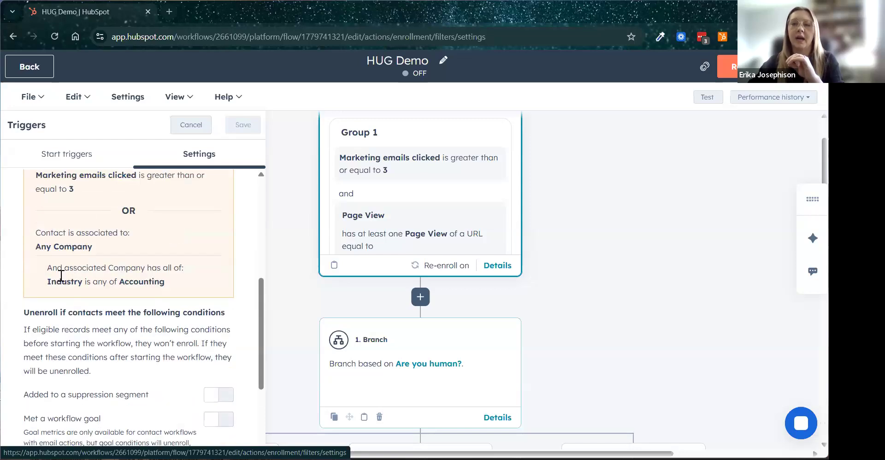
scroll(61, 277, "up", 4)
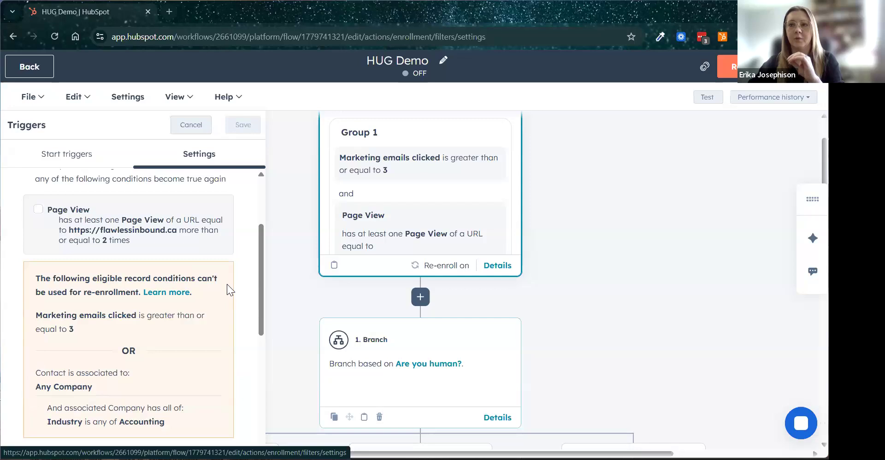
scroll(66, 287, "down", 2)
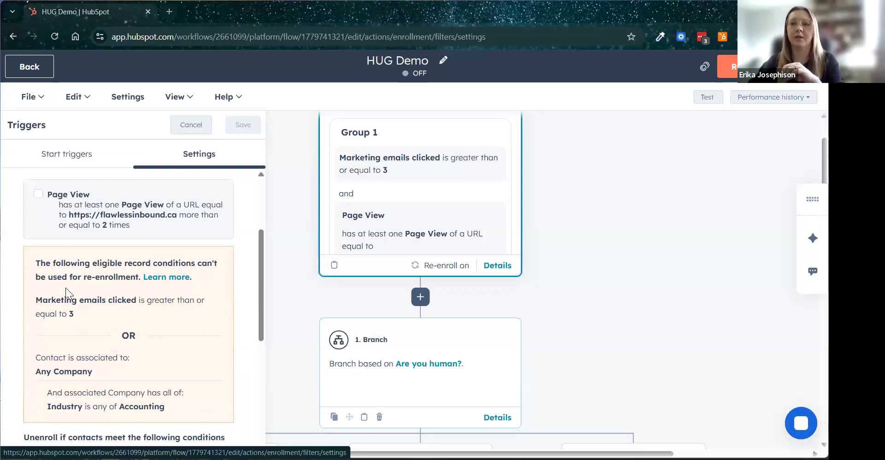
triple_click(73, 278)
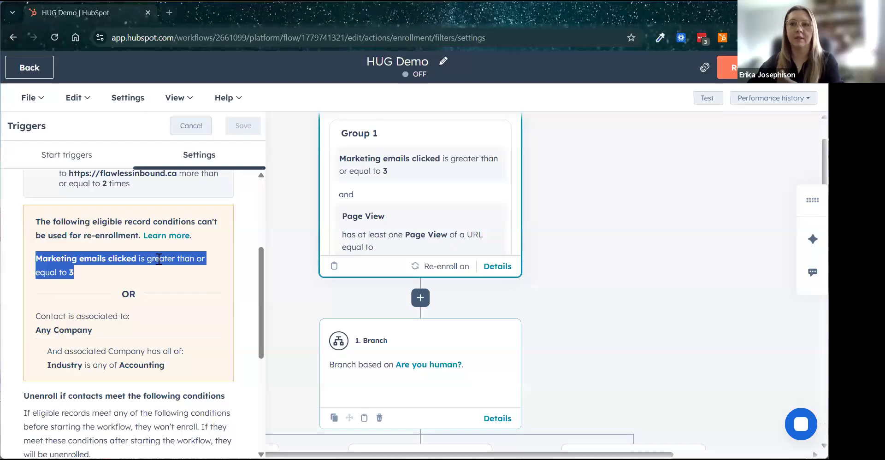
left_click(101, 274)
triple_click(26, 260)
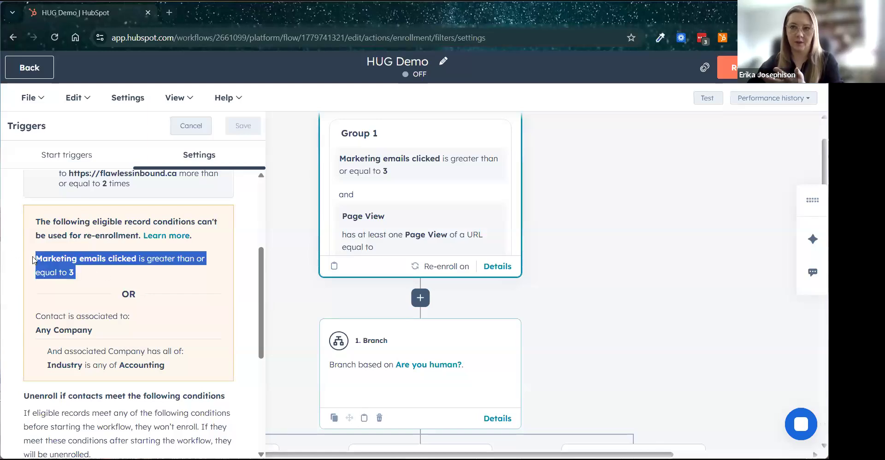
left_click(72, 274)
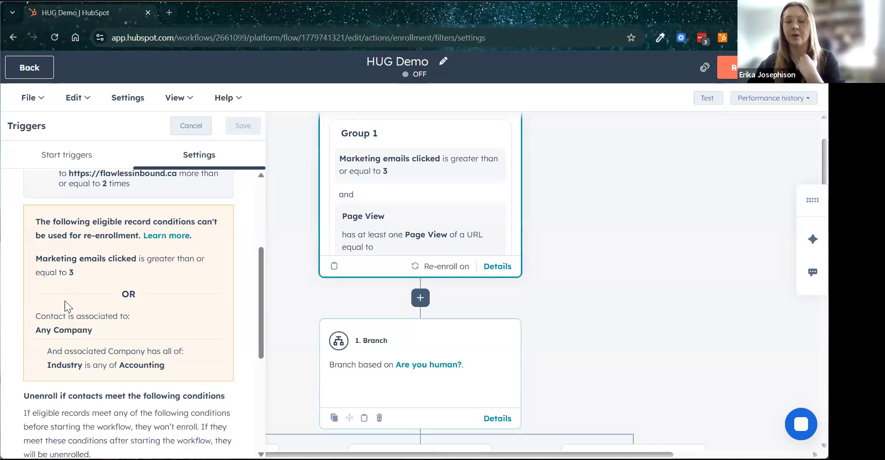
left_click_drag(124, 341, 168, 366)
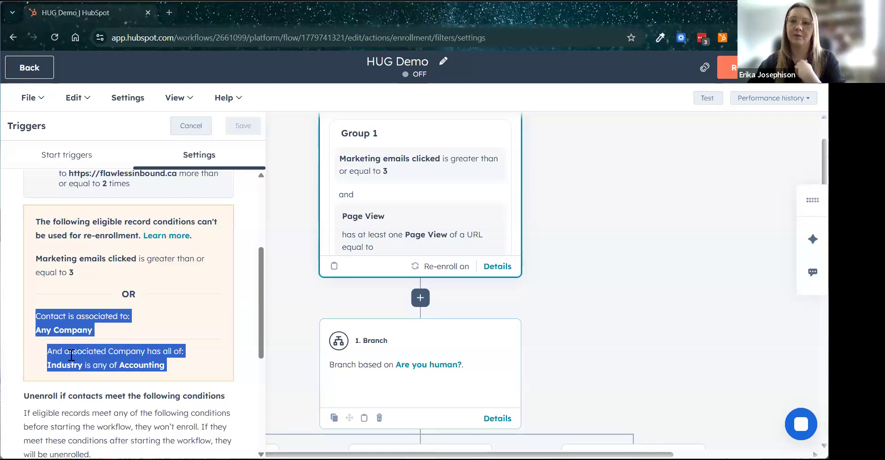
left_click(62, 331)
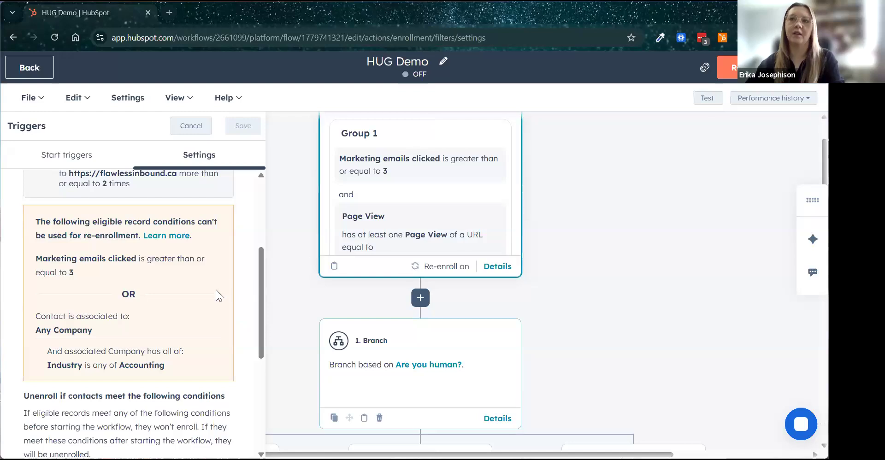
scroll(215, 291, "up", 4)
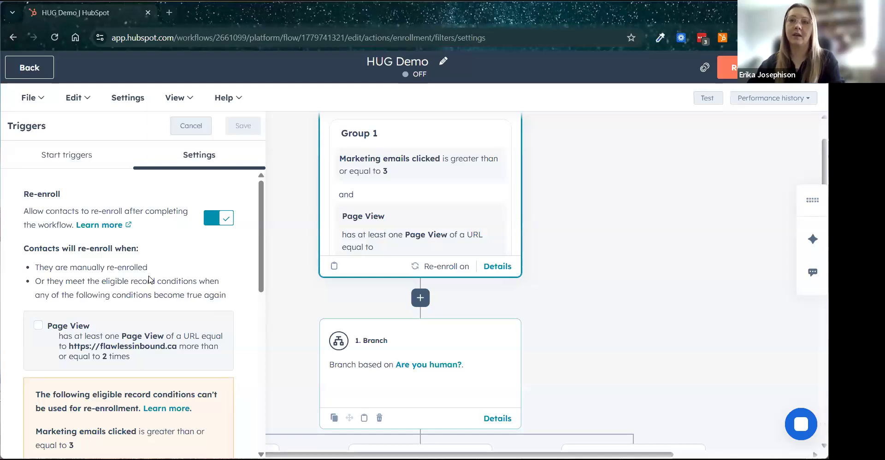
left_click_drag(148, 267, 40, 268)
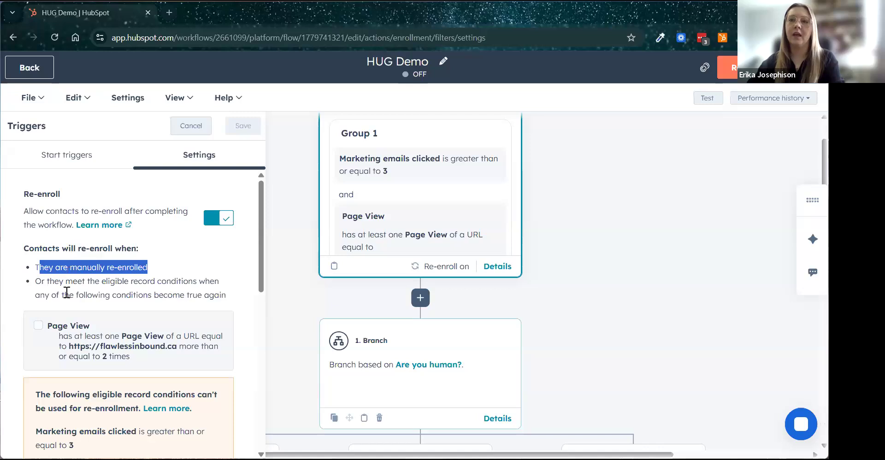
left_click(87, 275)
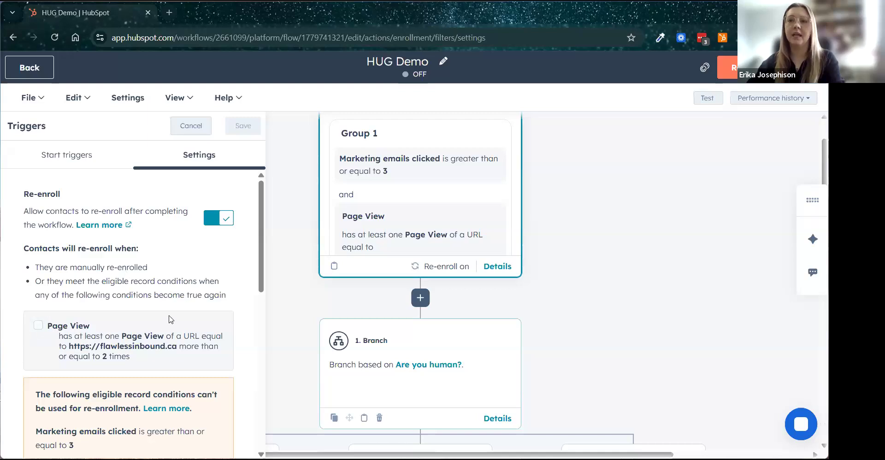
scroll(117, 352, "down", 1)
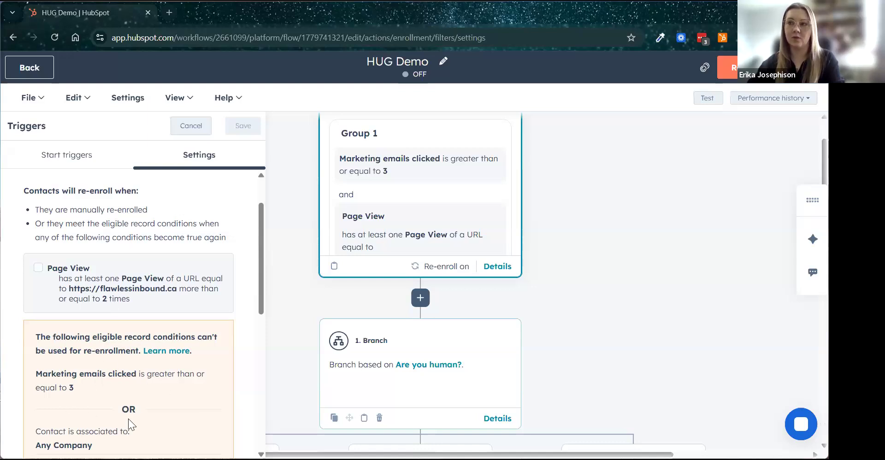
left_click(38, 268)
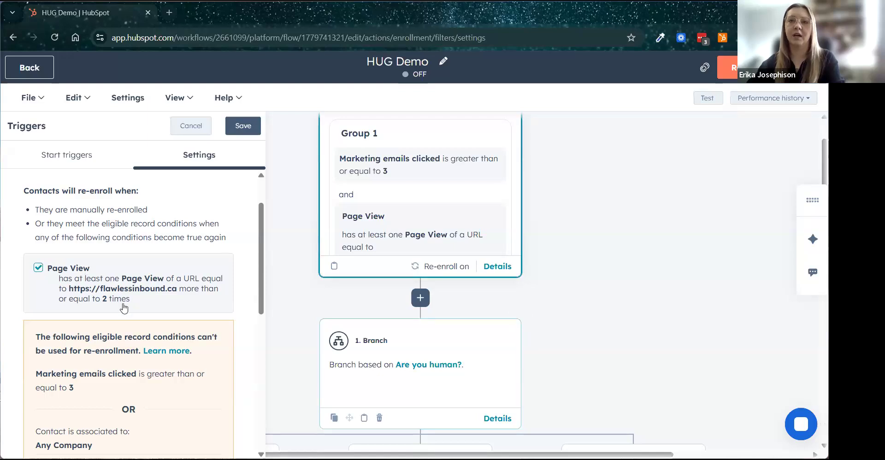
Review the unenrollment conditions and advanced options, including merged record enrollment, and close the trigger settings without saving.
scroll(123, 308, "down", 8)
scroll(118, 298, "up", 1)
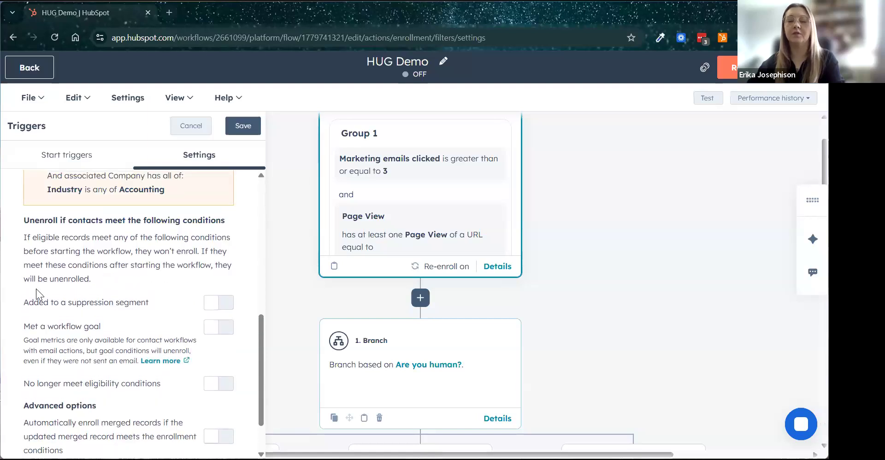
scroll(57, 294, "down", 1)
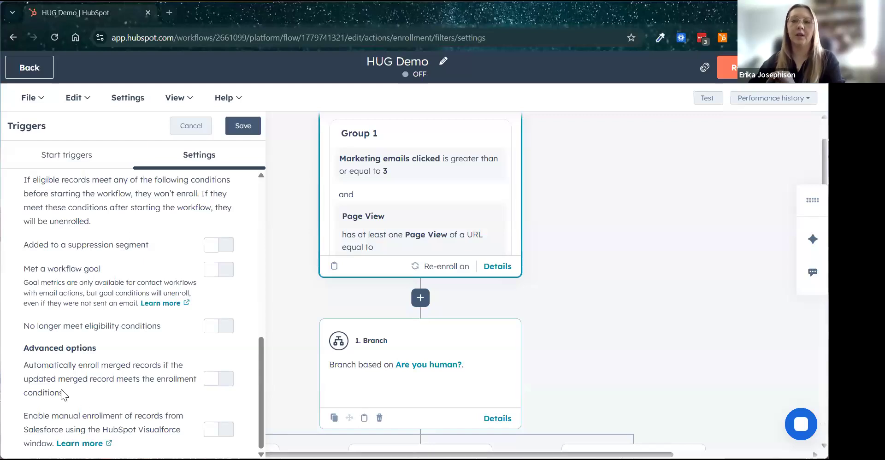
left_click_drag(61, 390, 18, 361)
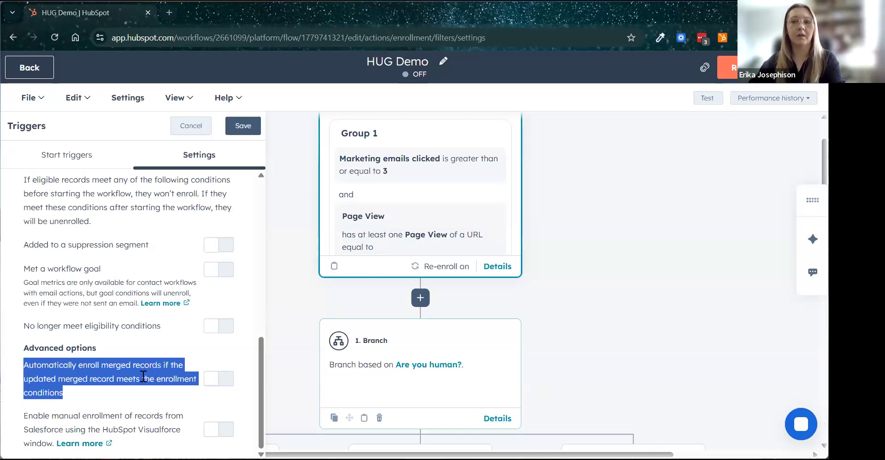
left_click(89, 379)
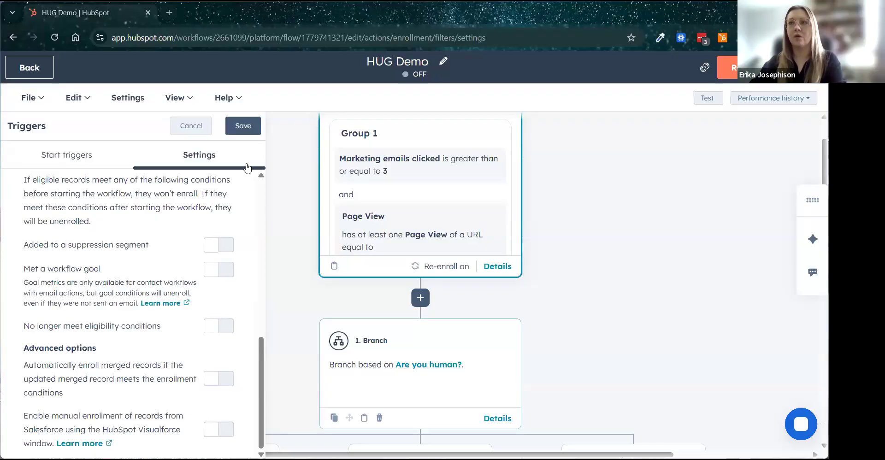
scroll(362, 183, "down", 3)
left_click(199, 132)
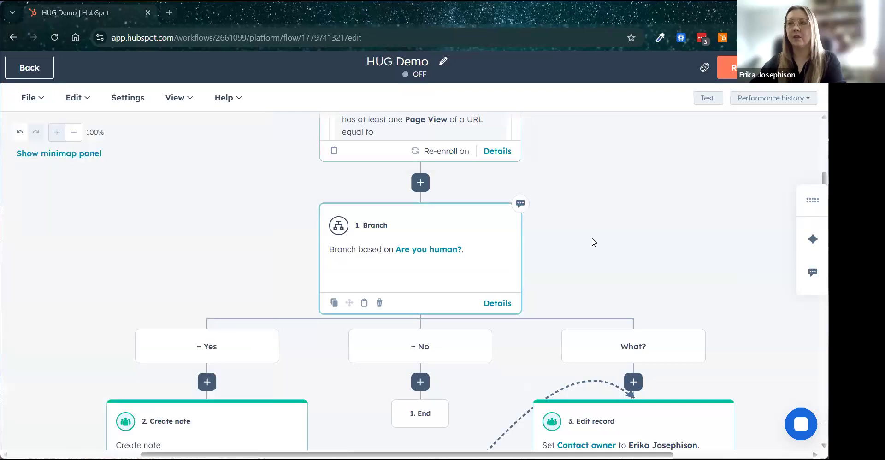
Examine how the existing Are you human? branch action is configured and close it without changes.
scroll(591, 241, "down", 1)
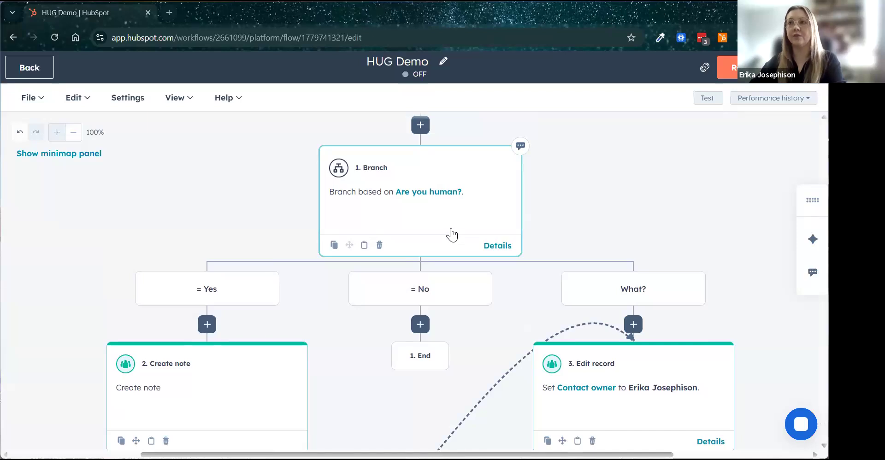
scroll(535, 214, "up", 1)
scroll(415, 180, "down", 2)
left_click(389, 171)
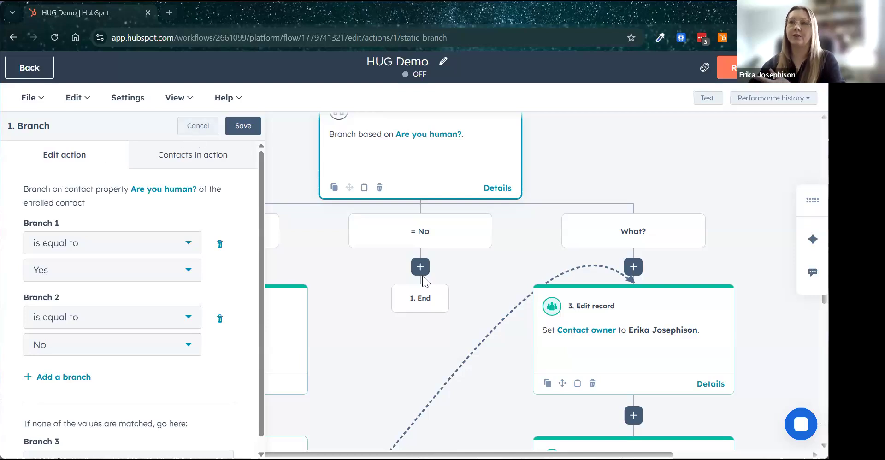
scroll(415, 282, "up", 3)
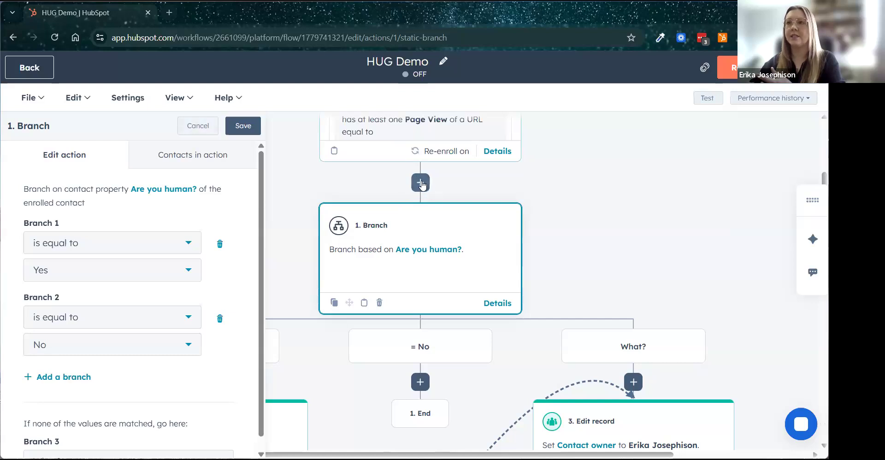
left_click(186, 130)
Insert a branch action between the enrollment trigger and the existing branch, based on one property or action output.
left_click(421, 183)
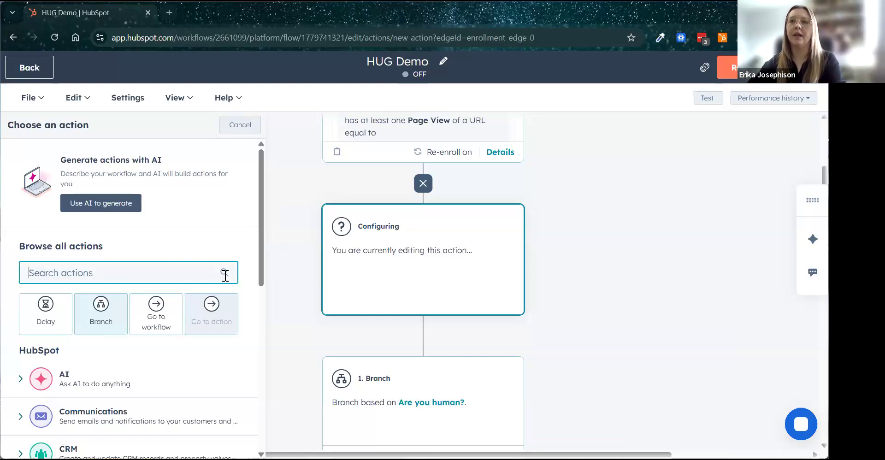
left_click(111, 321)
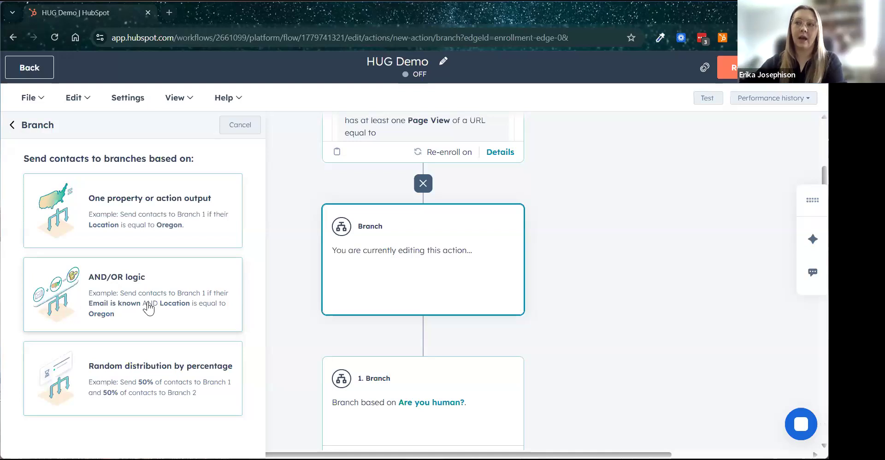
left_click(85, 211)
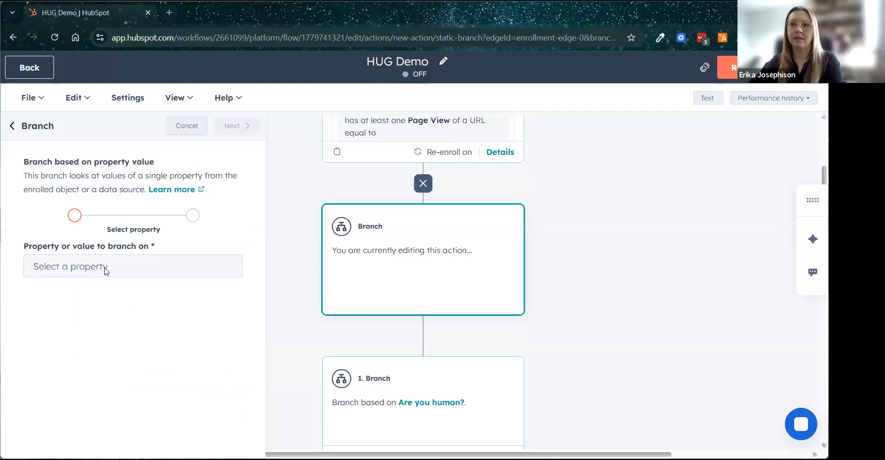
Set the new branch to use the enrolled contact's Are you human? property and proceed to its branch values.
left_click(106, 271)
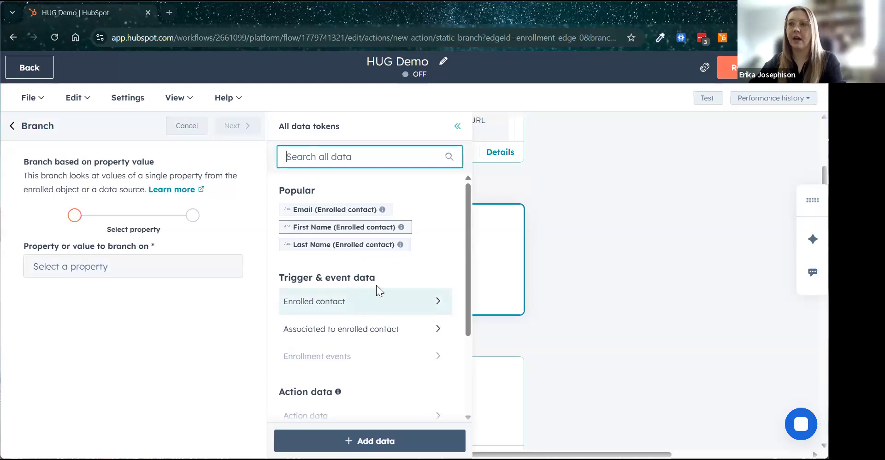
left_click(373, 304)
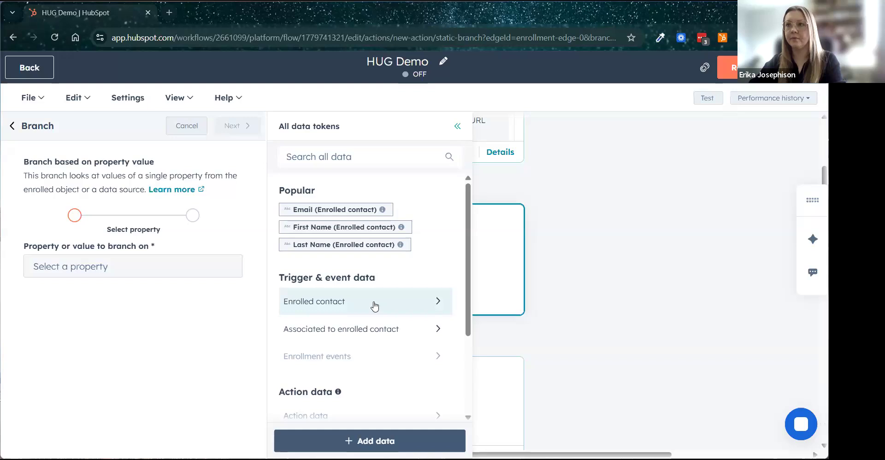
left_click(375, 306)
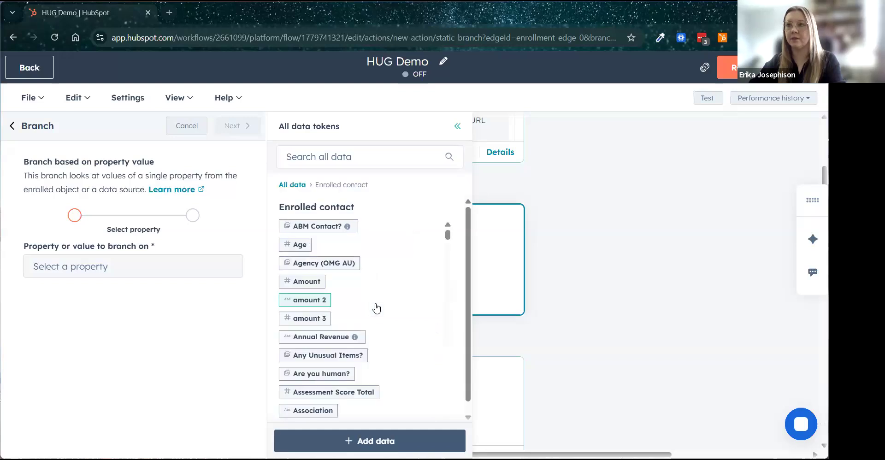
left_click(337, 161)
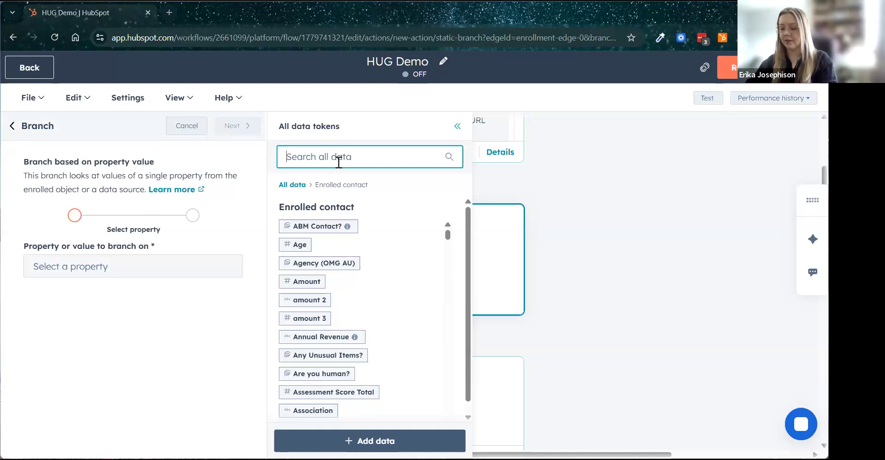
type("Are you")
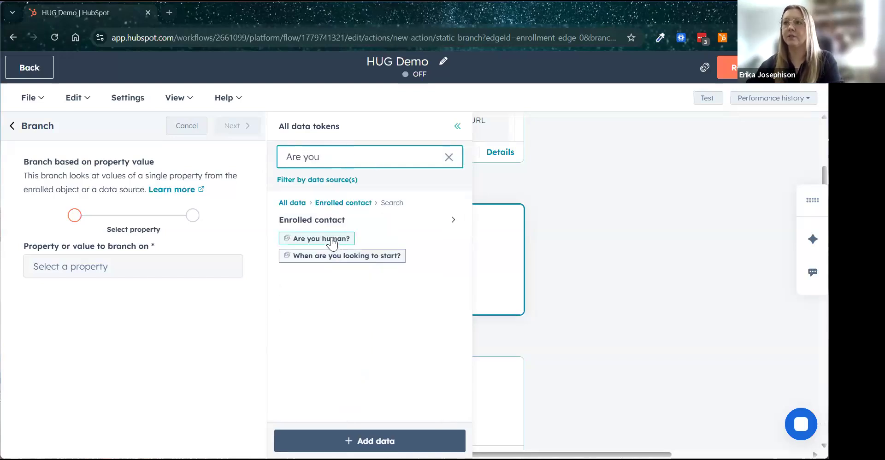
left_click(335, 246)
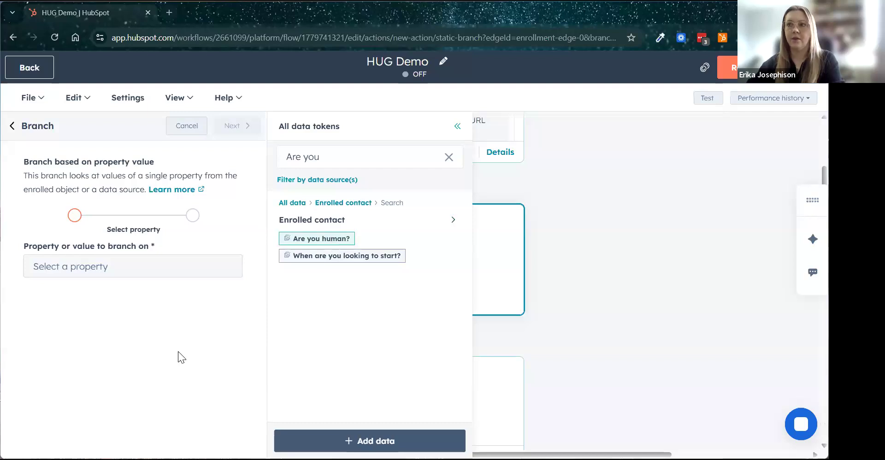
left_click(29, 294)
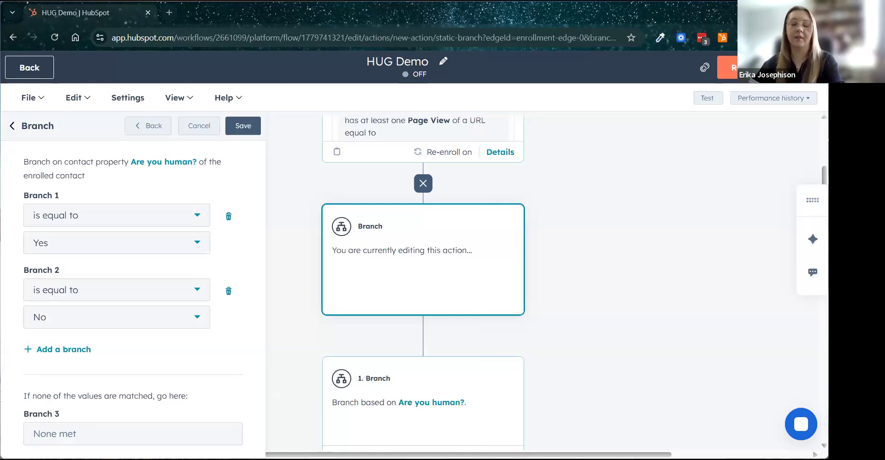
Name the fallback Branch 3, used when none of the values are matched, Error.
left_click(93, 433)
type("Wha")
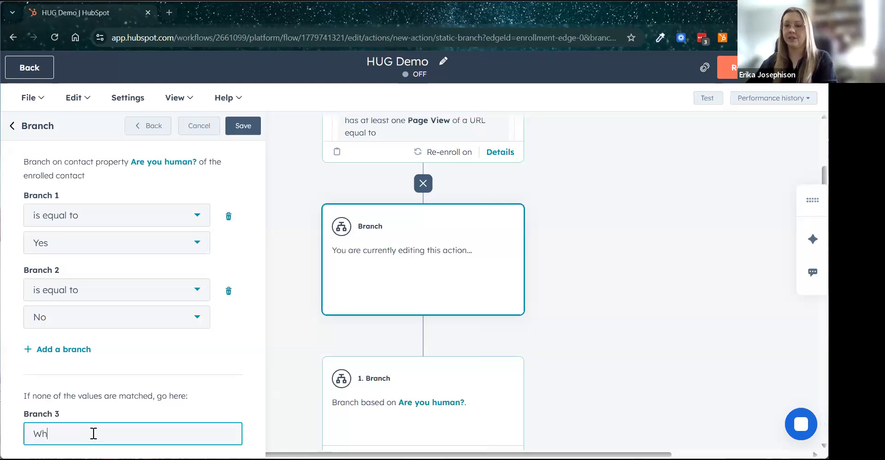
key("BackSpace")
key("BackSpace")
key("BackSpace")
type("Error")
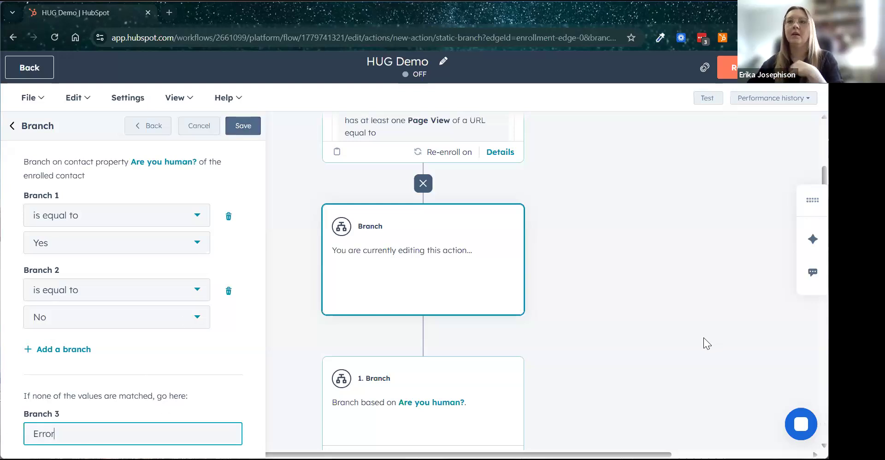
Save the new branch, moving the following actions to its = Yes branch.
left_click(243, 126)
left_click(342, 203)
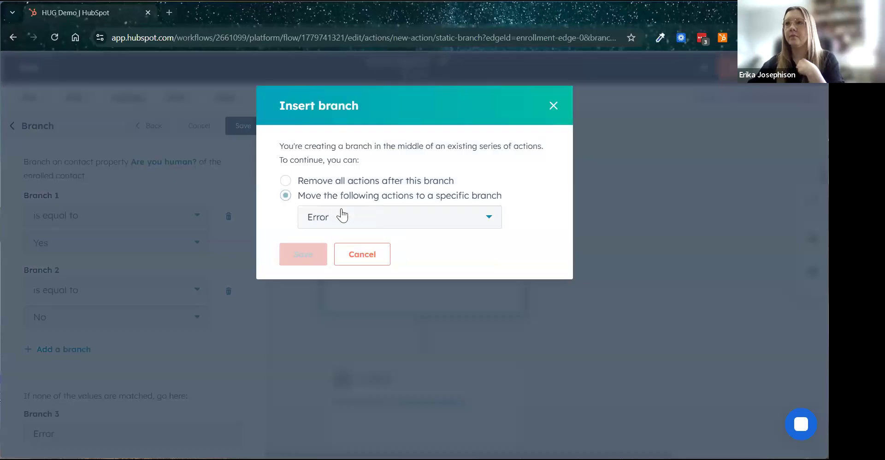
left_click(344, 222)
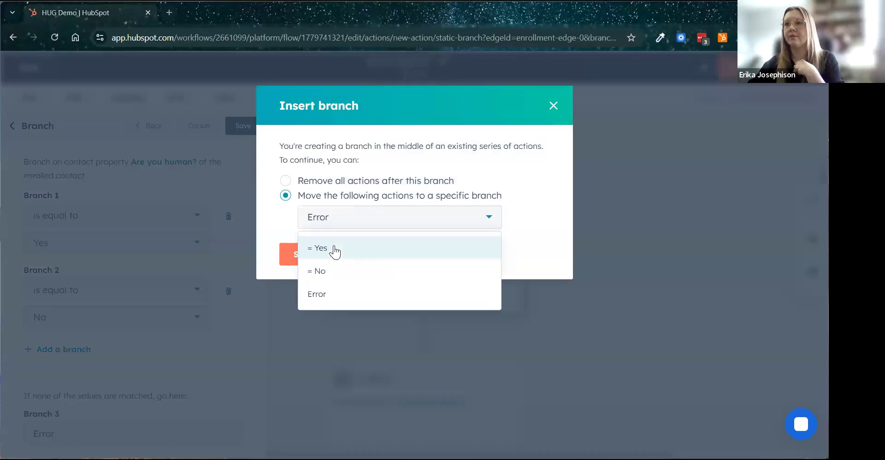
left_click(302, 253)
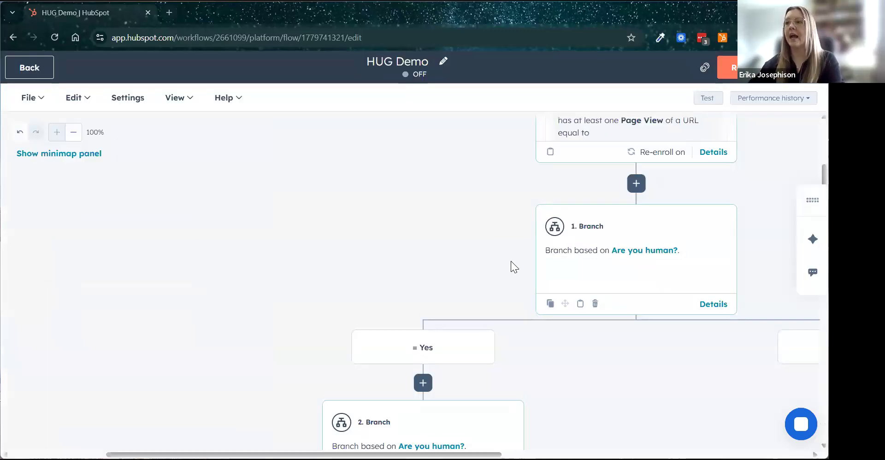
Examine the new branch's Yes, No and Error paths and the existing actions nested beneath the = Yes path.
left_click_drag(484, 246, 205, 229)
left_click_drag(487, 215, 194, 147)
left_click_drag(498, 218, 564, 230)
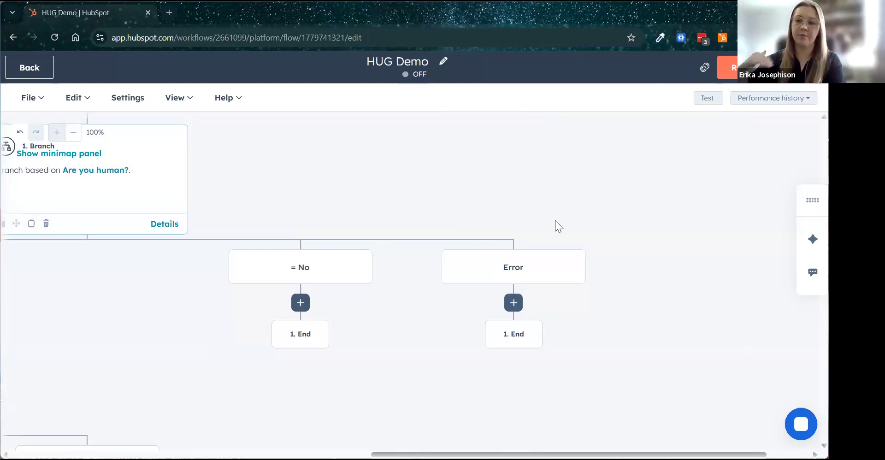
left_click_drag(518, 332, 636, 311)
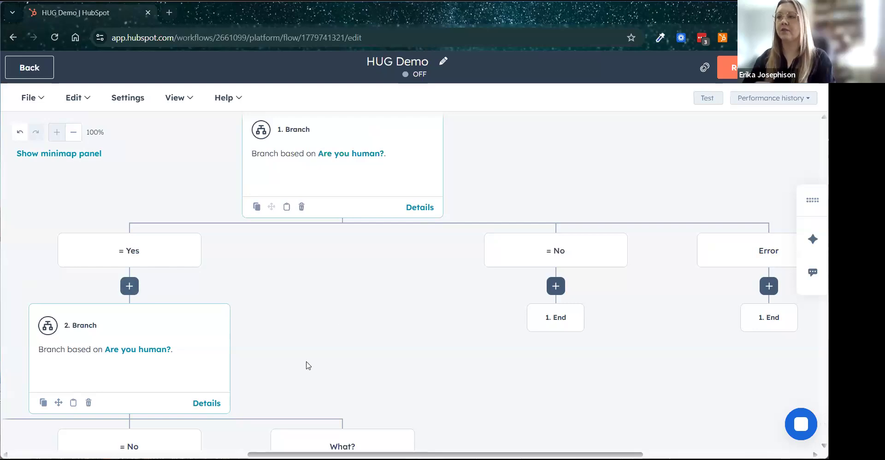
left_click_drag(418, 296, 663, 206)
left_click_drag(436, 400, 416, 345)
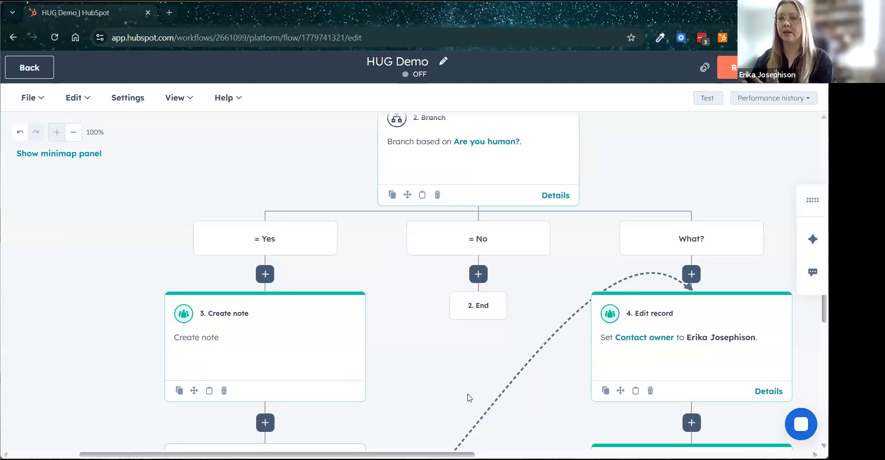
left_click_drag(518, 389, 403, 296)
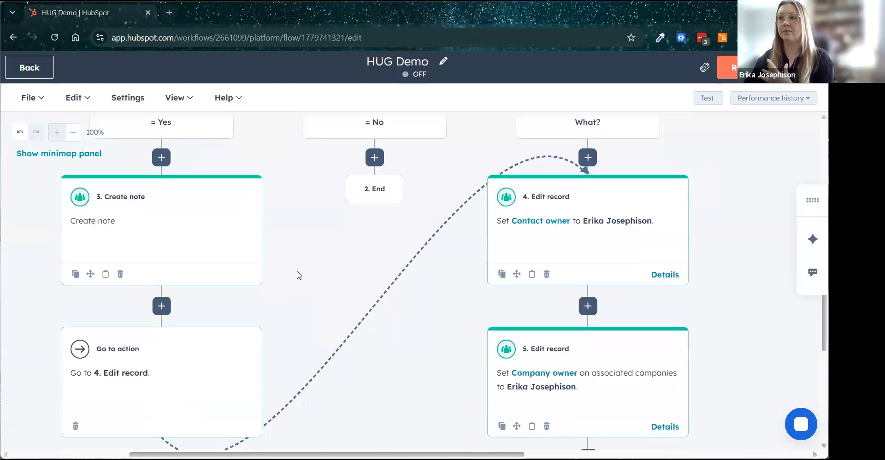
Inspect the company association options of the 5. Edit record action and close it without changes.
left_click(611, 375)
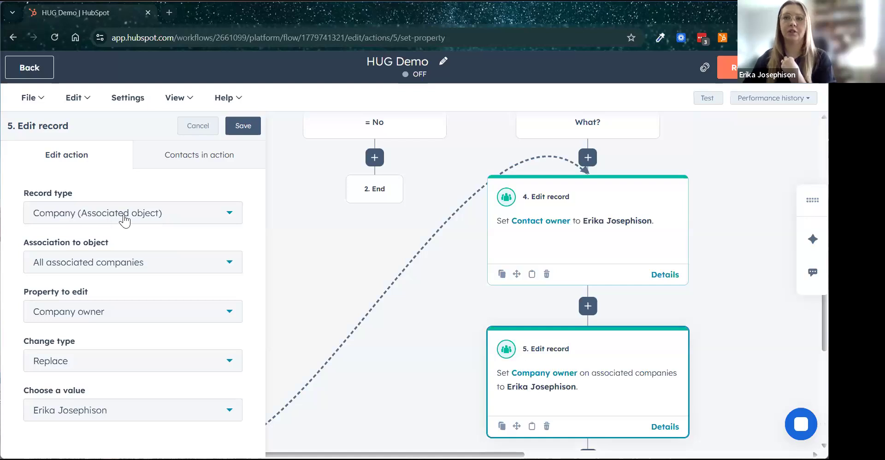
left_click(111, 265)
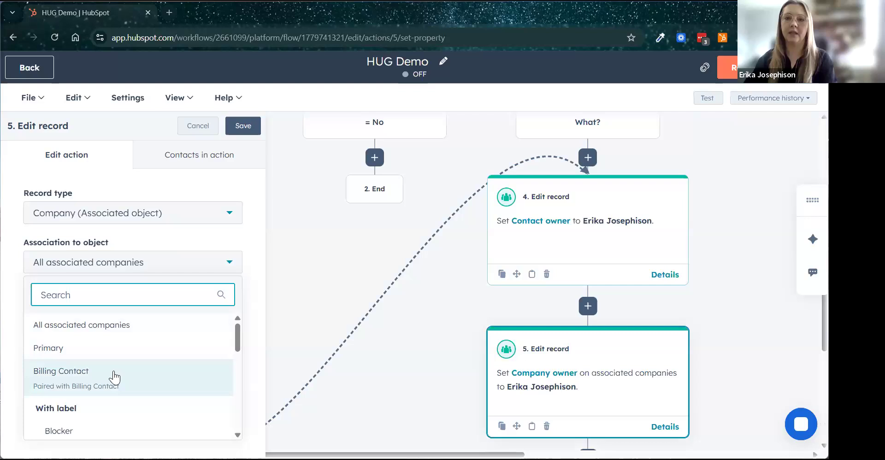
scroll(113, 375, "down", 2)
scroll(91, 385, "down", 3)
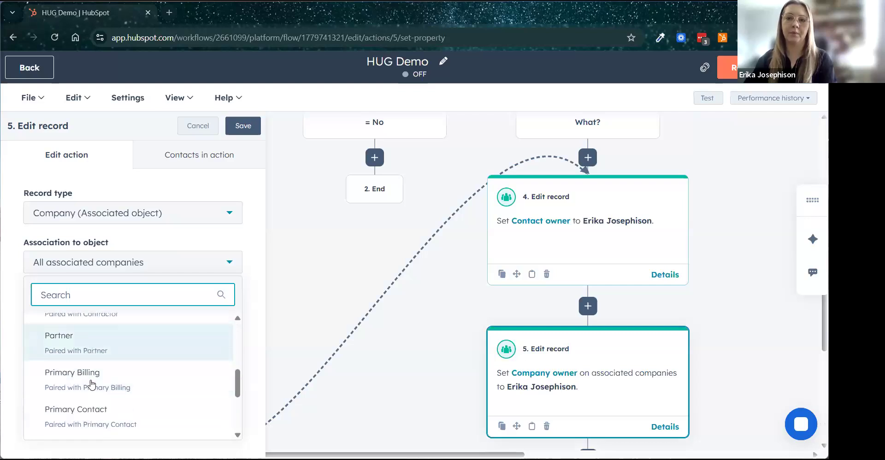
scroll(96, 360, "up", 5)
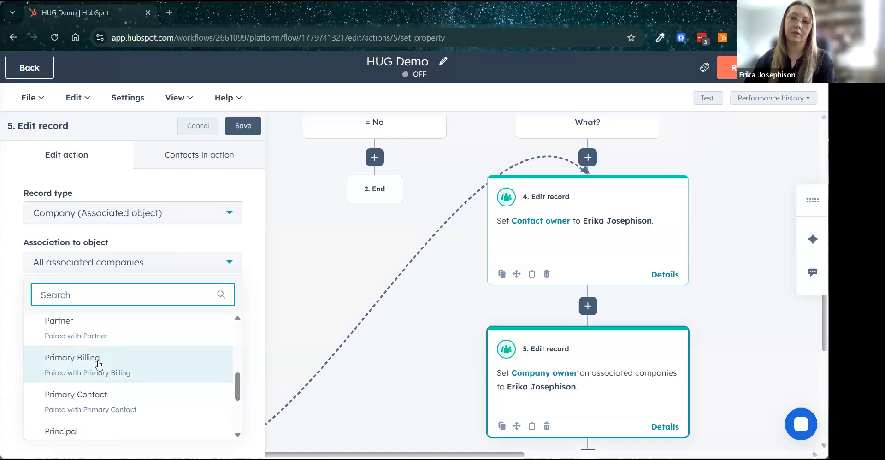
left_click(101, 185)
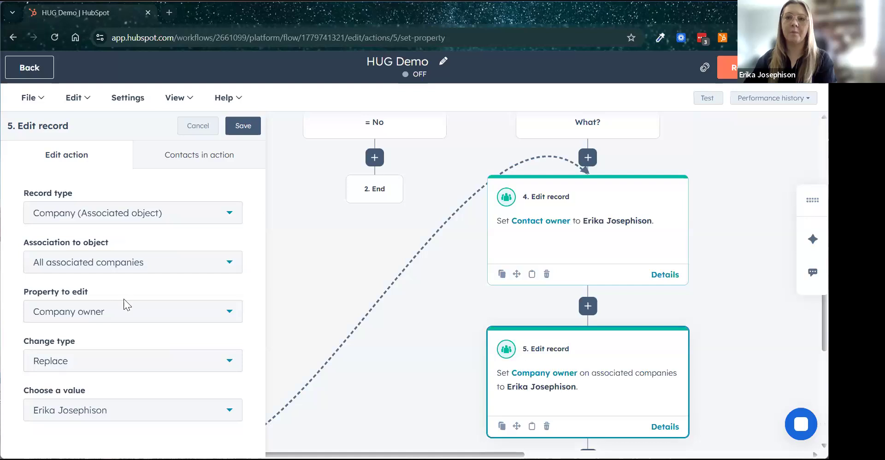
left_click(197, 127)
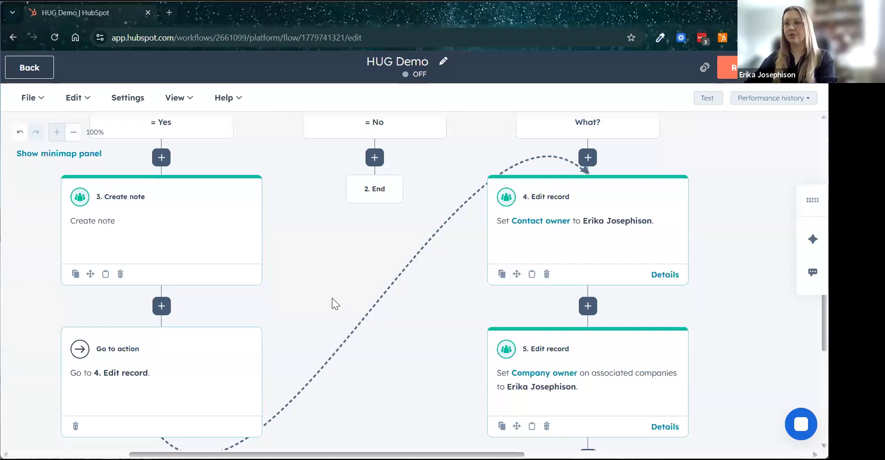
Check whether a Go to action can be inserted between 3. Create note and its Go to action, and close the action chooser.
scroll(332, 298, "down", 2)
scroll(333, 296, "up", 1)
scroll(333, 296, "up", 3)
scroll(334, 296, "down", 3)
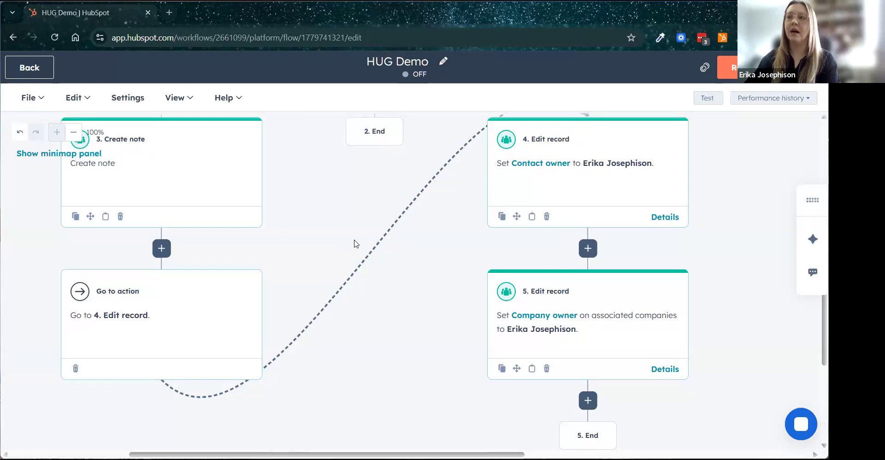
scroll(347, 246, "up", 2)
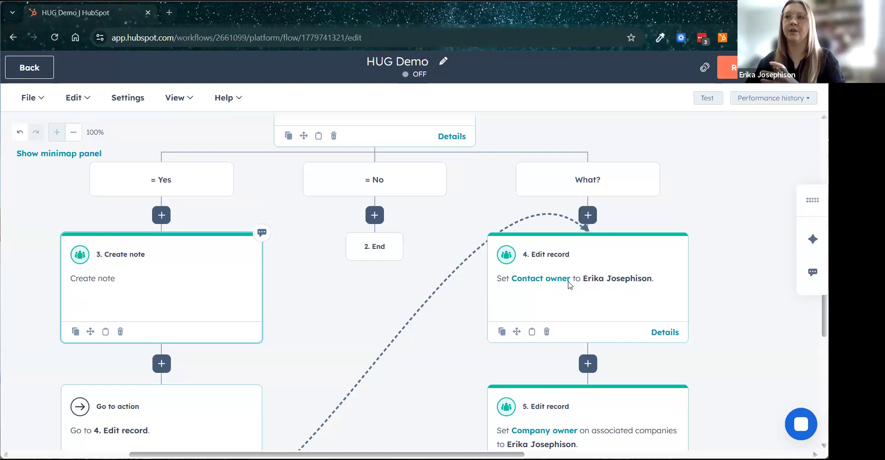
scroll(185, 389, "down", 1)
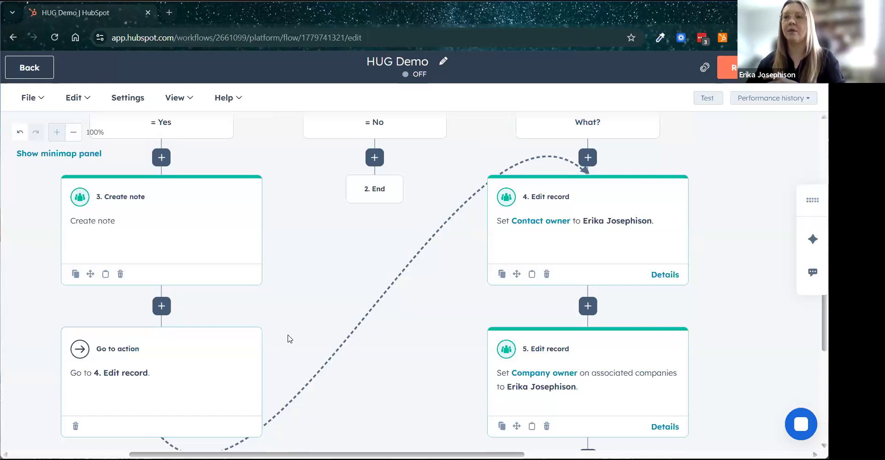
left_click(162, 306)
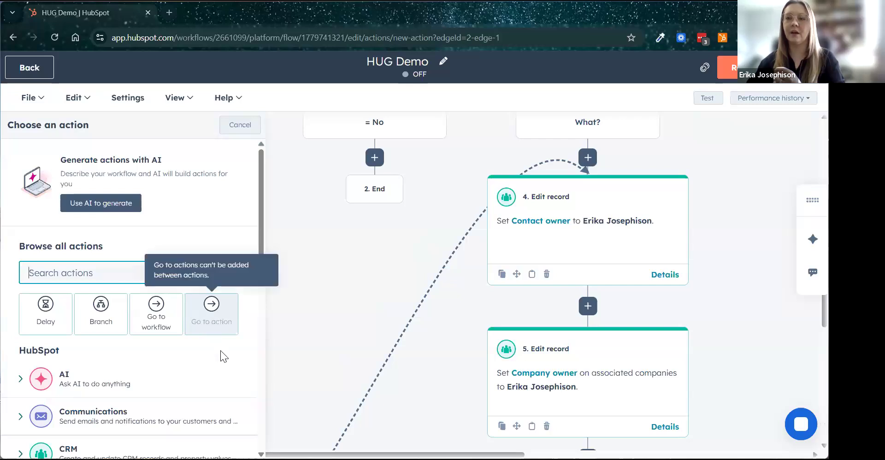
left_click(239, 130)
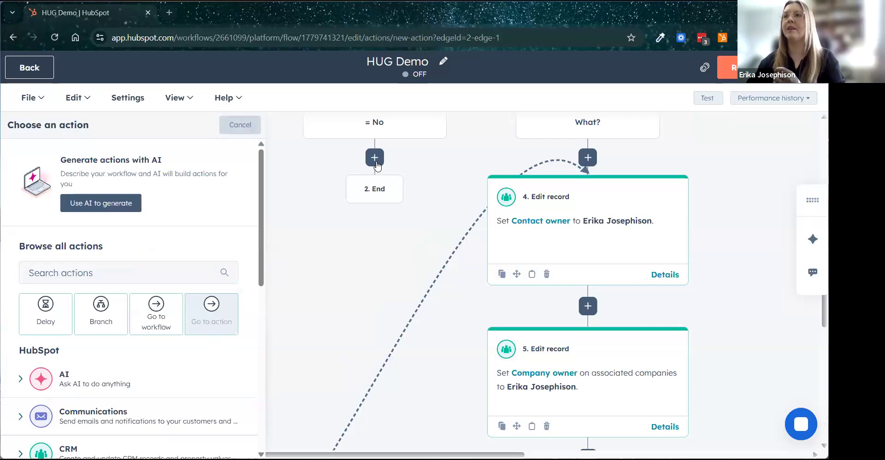
Try to connect the nested = No branch to 4. Edit record with a Go to action.
left_click(376, 162)
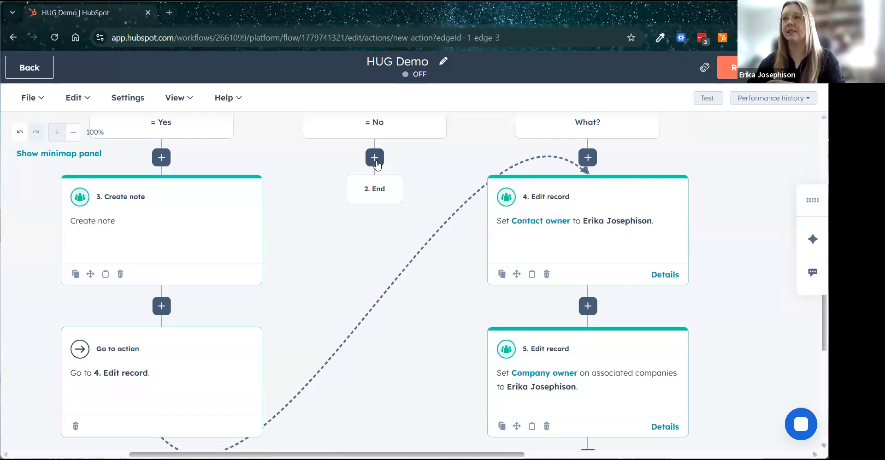
left_click(208, 317)
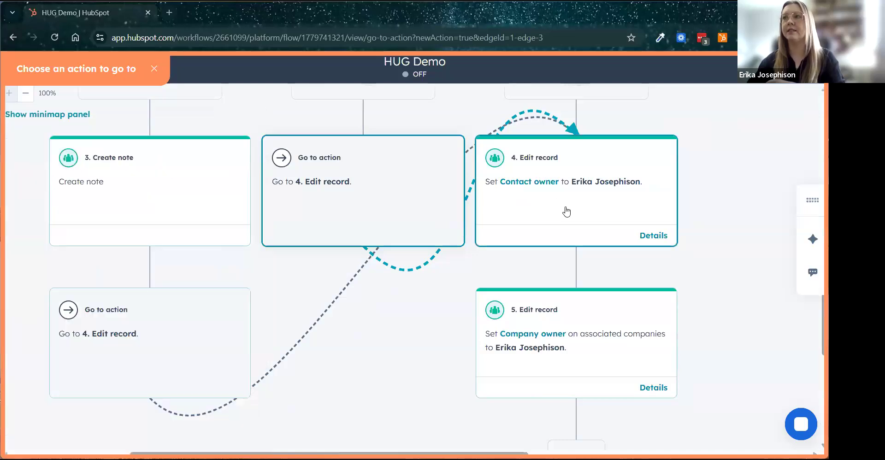
left_click(568, 211)
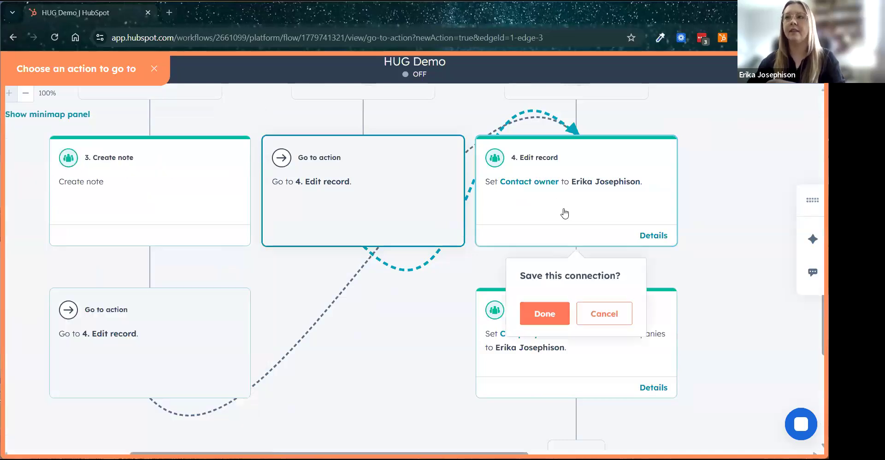
left_click(368, 341)
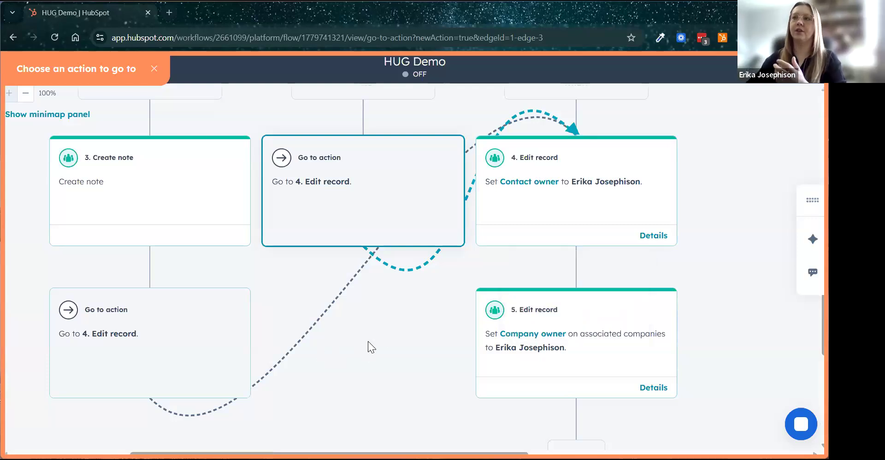
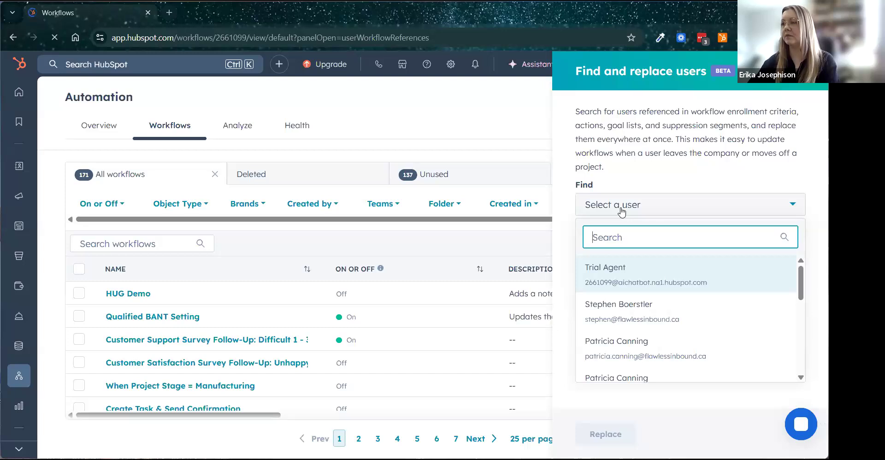
Find where a specific user is referenced in workflows, view the replacement user options and close the panel without replacing.
type("erika")
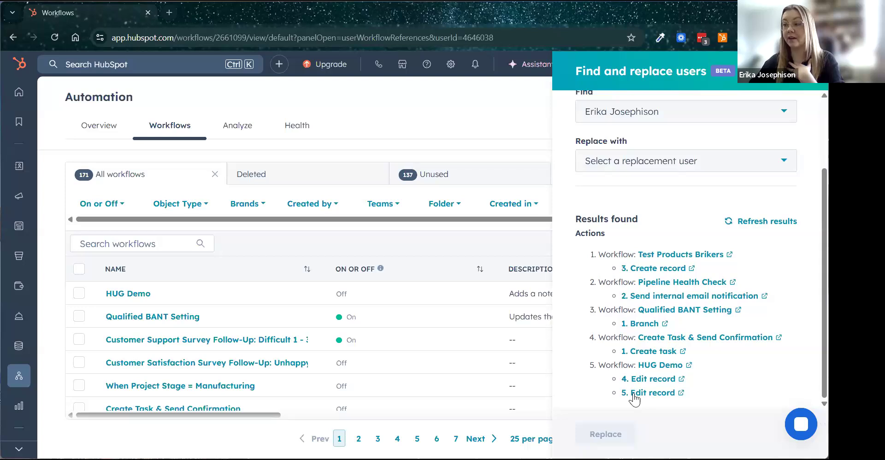
left_click(656, 394)
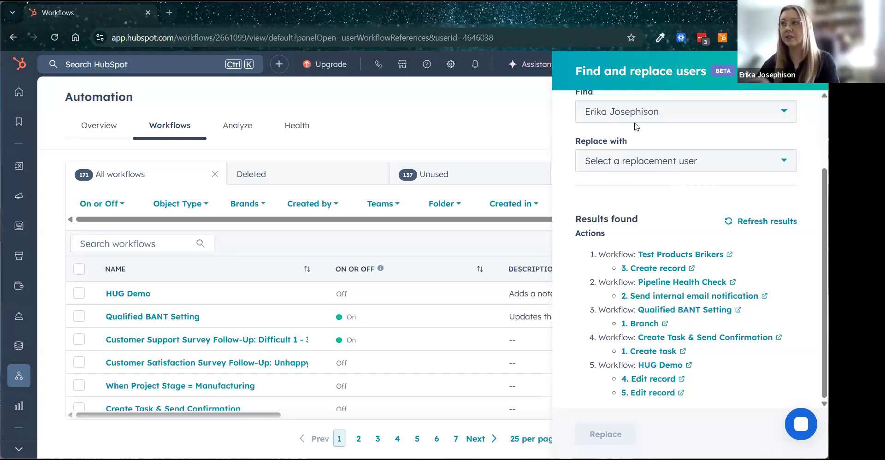
left_click(690, 161)
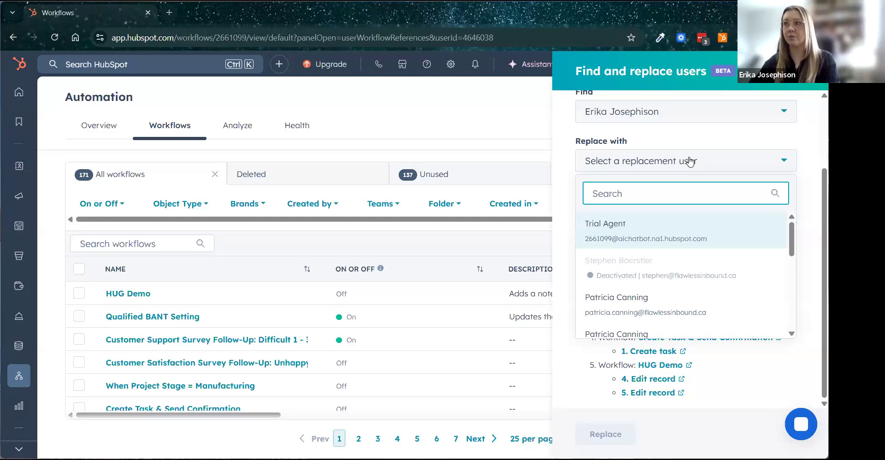
left_click(690, 161)
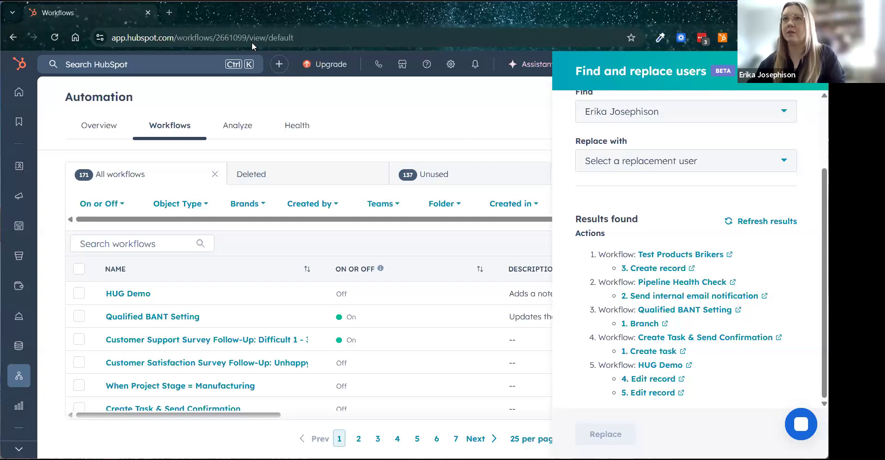
left_click(508, 140)
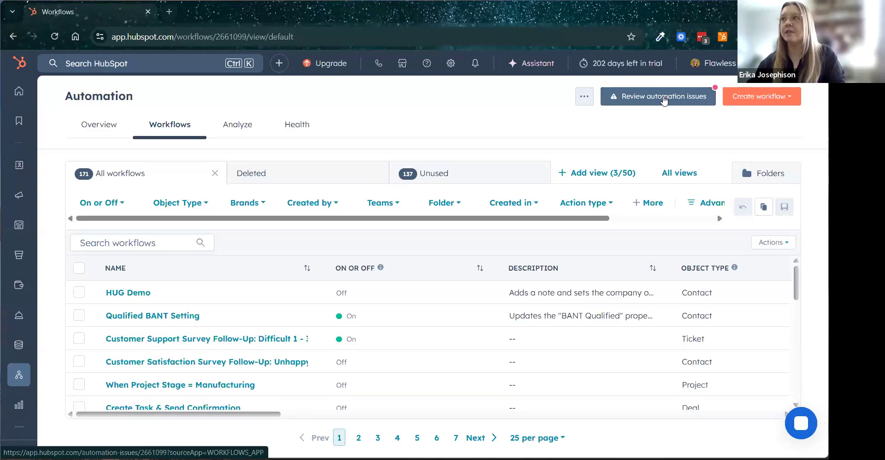
Review the automation issues and list the automations impacted by the Edit record issue last occurring in WF 2 - Contact to Deal.
left_click(664, 101)
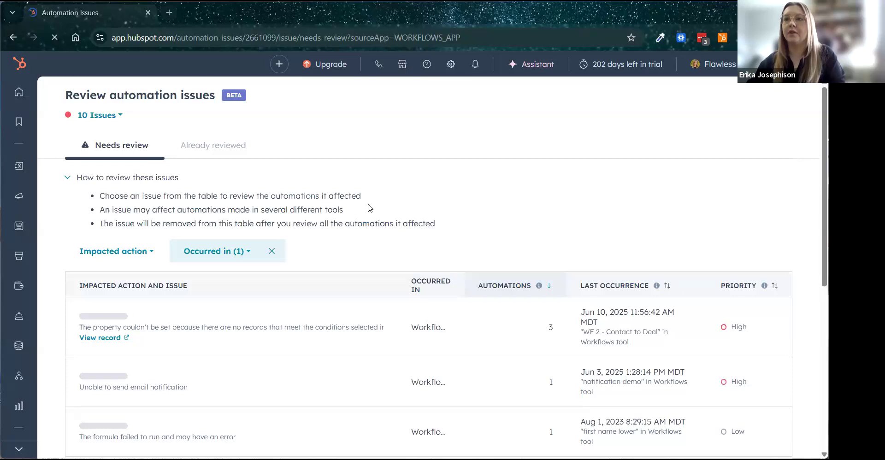
scroll(359, 210, "down", 1)
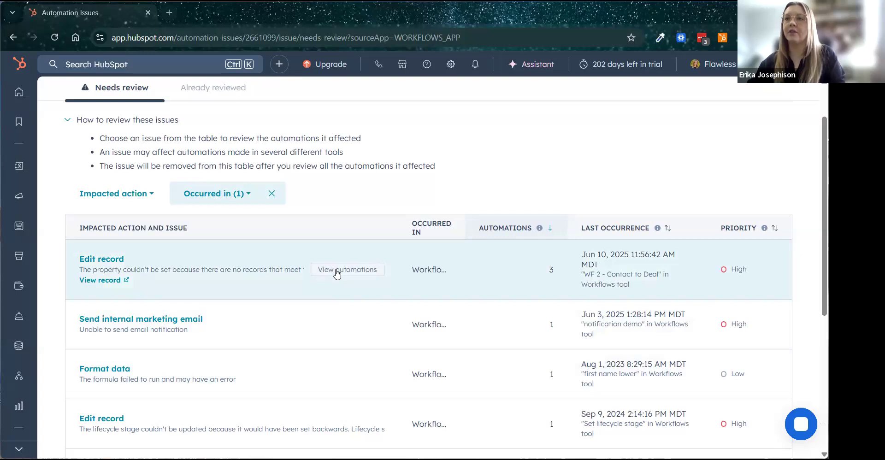
left_click(334, 270)
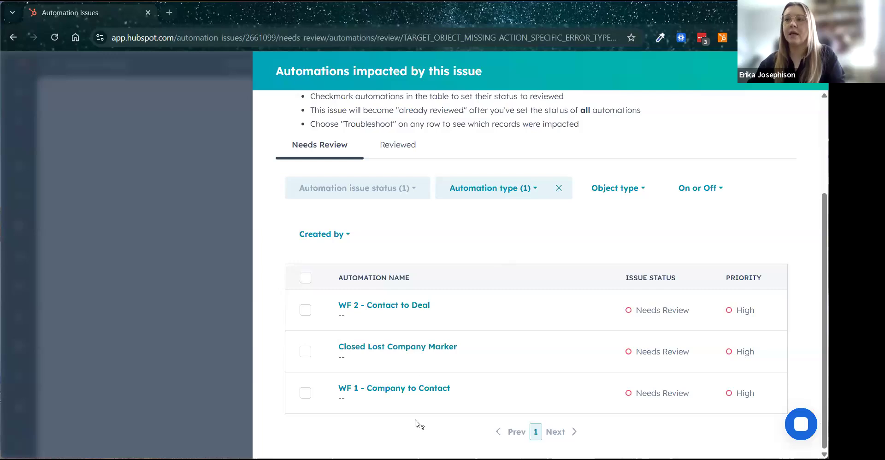
Troubleshoot the WF 2 - Contact to Deal automation and examine its issue details and impacted records.
mouse_move(417, 400)
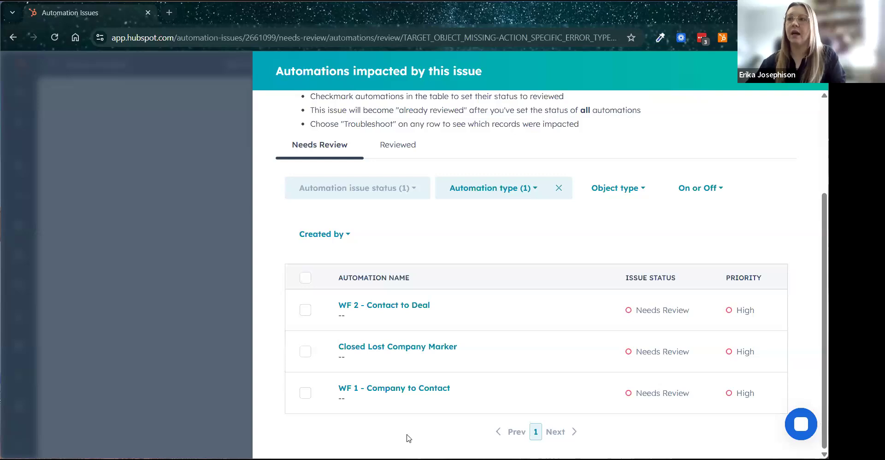
mouse_move(454, 306)
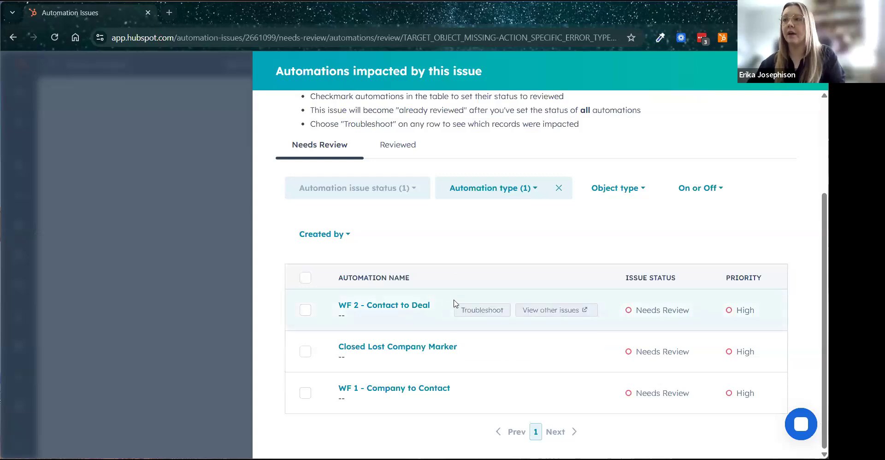
left_click(479, 313)
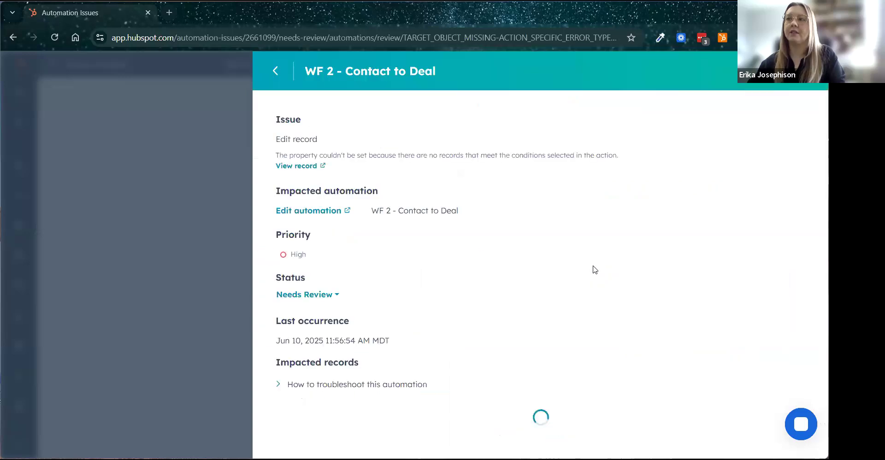
scroll(541, 226, "down", 2)
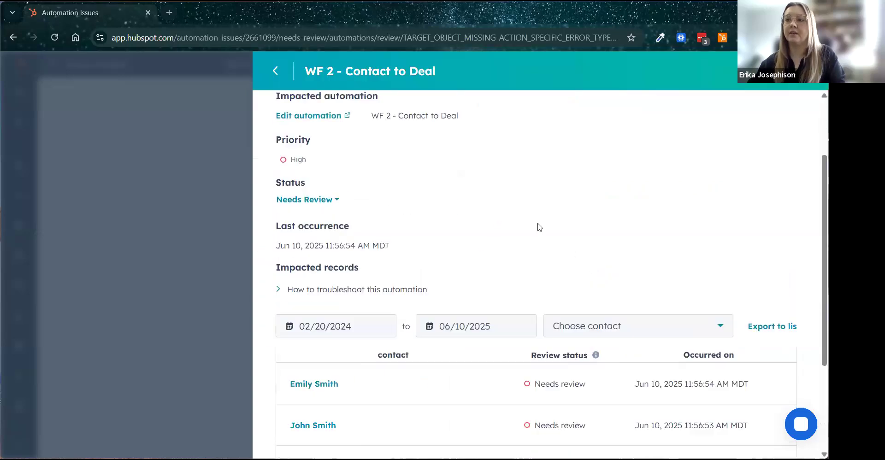
Review the impacted records and examine the Edit record error details in the run logs of the contact impacted on Mar 5, 2025.
scroll(539, 227, "down", 3)
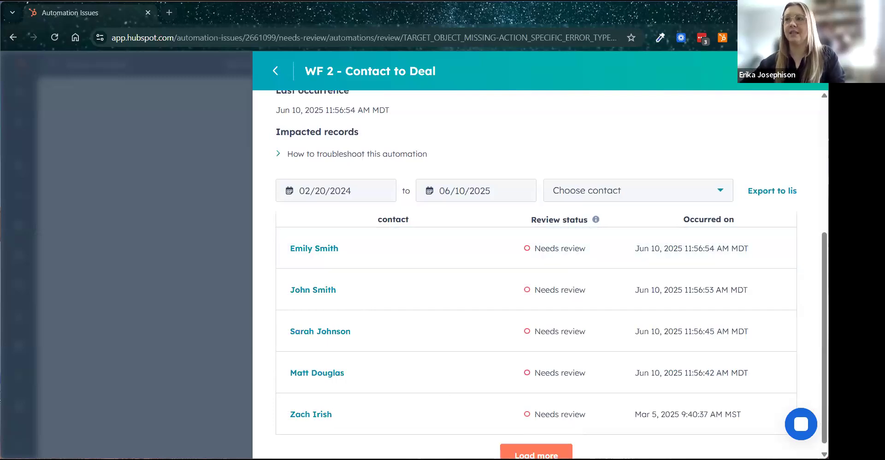
mouse_move(421, 430)
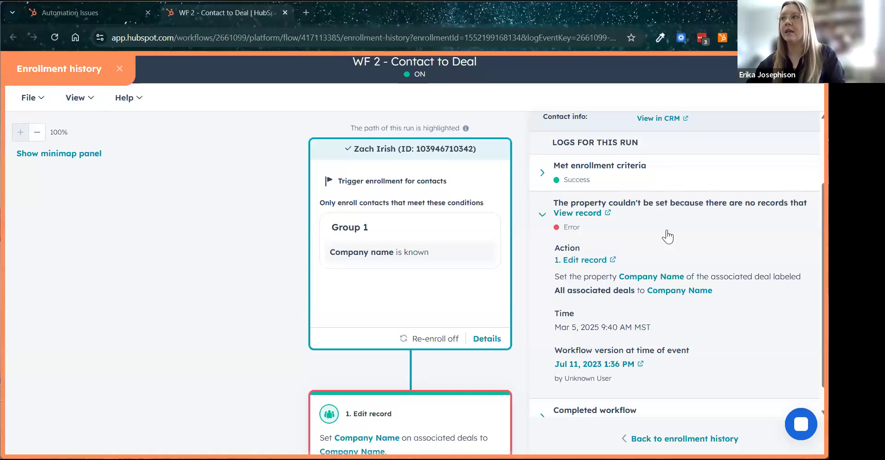
scroll(668, 234, "up", 2)
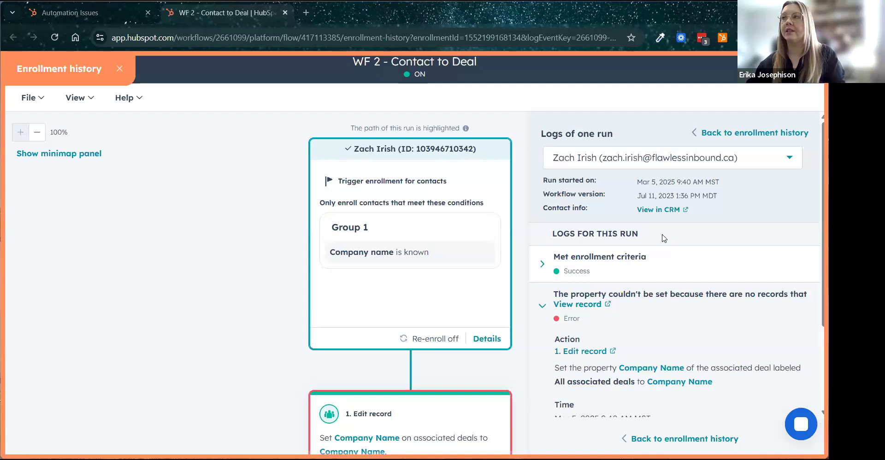
scroll(582, 218, "down", 1)
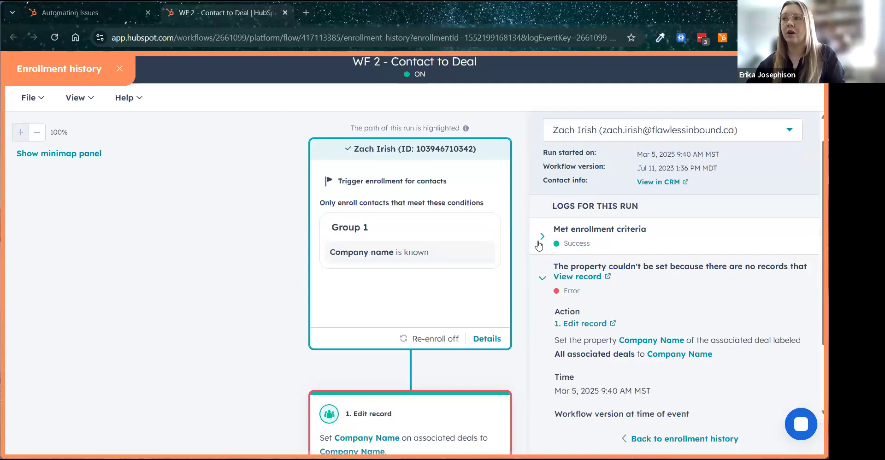
scroll(546, 219, "down", 1)
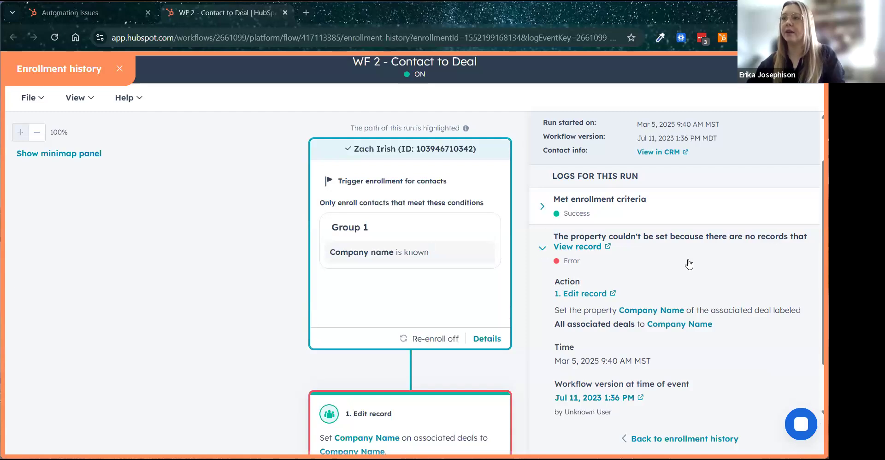
left_click(543, 251)
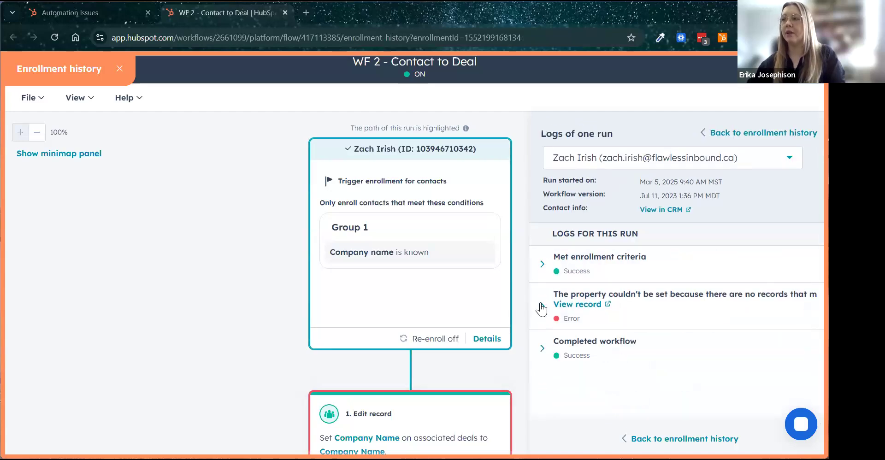
left_click(542, 308)
scroll(669, 290, "down", 3)
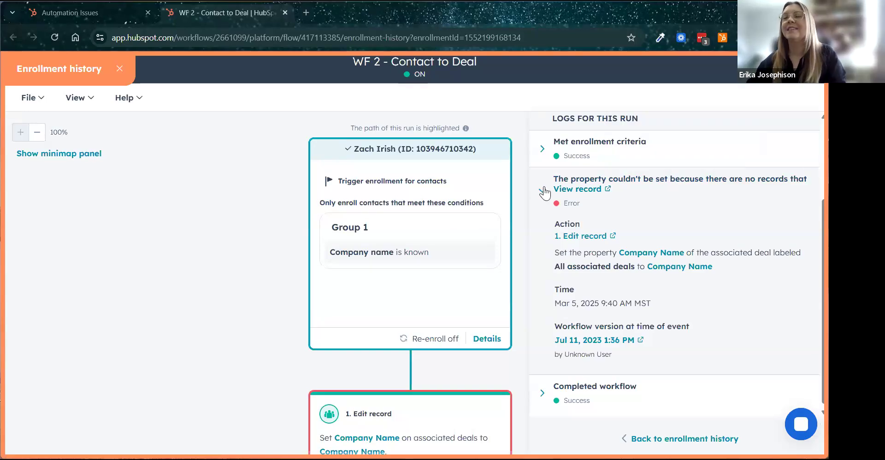
left_click(540, 193)
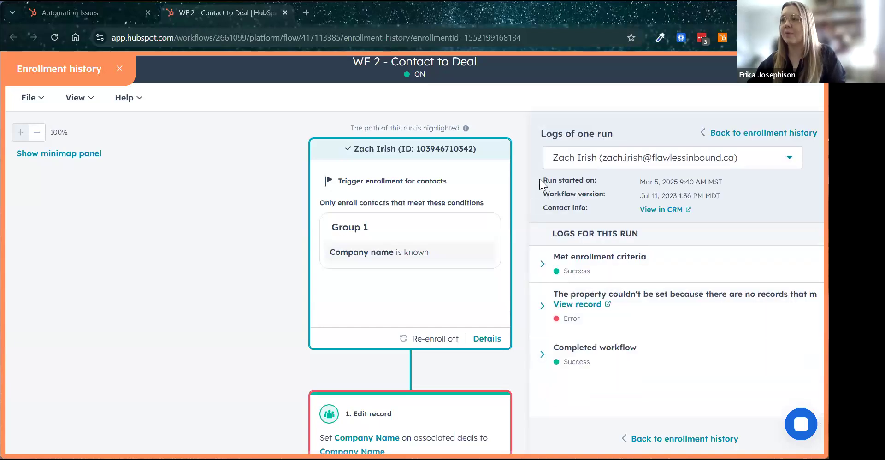
Expand the Met enrollment criteria log entry, view why this contact enrolled and close the explanation.
left_click(542, 266)
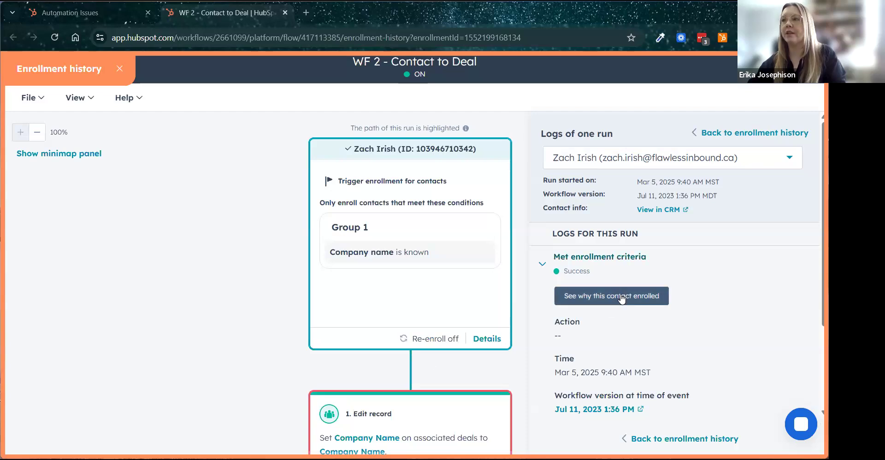
left_click(657, 298)
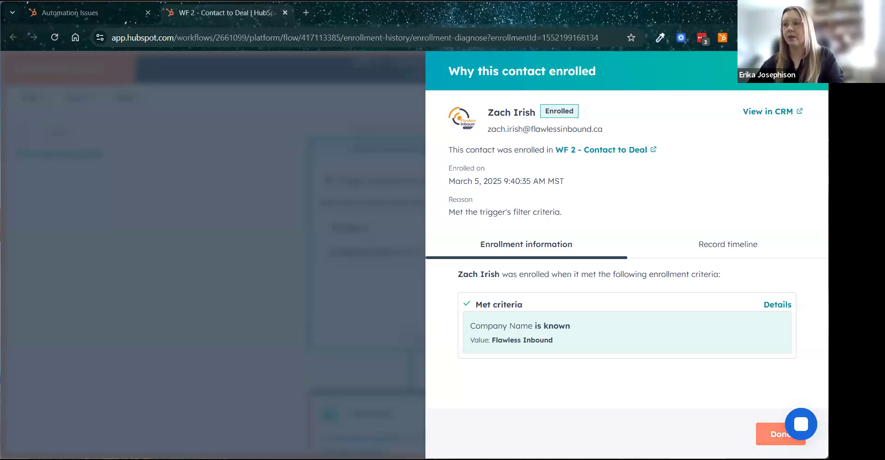
left_click(769, 441)
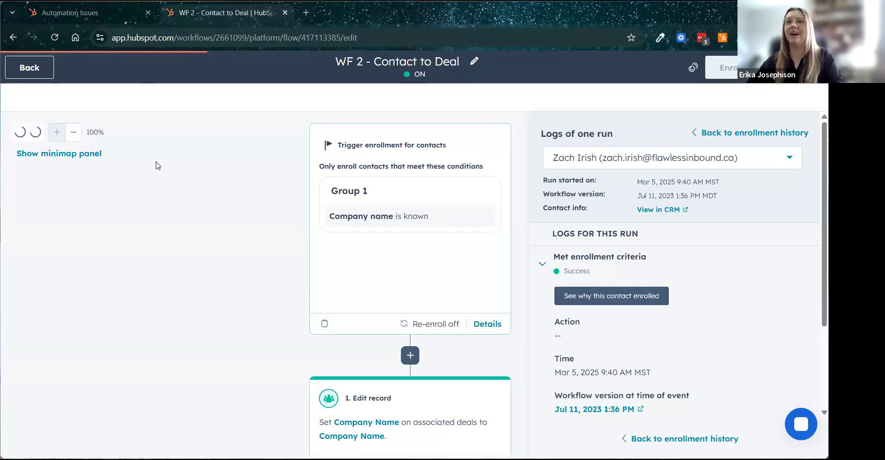
Return from WF 2 - Contact to Deal to the workflow list and open the HUG Demo workflow.
left_click(32, 67)
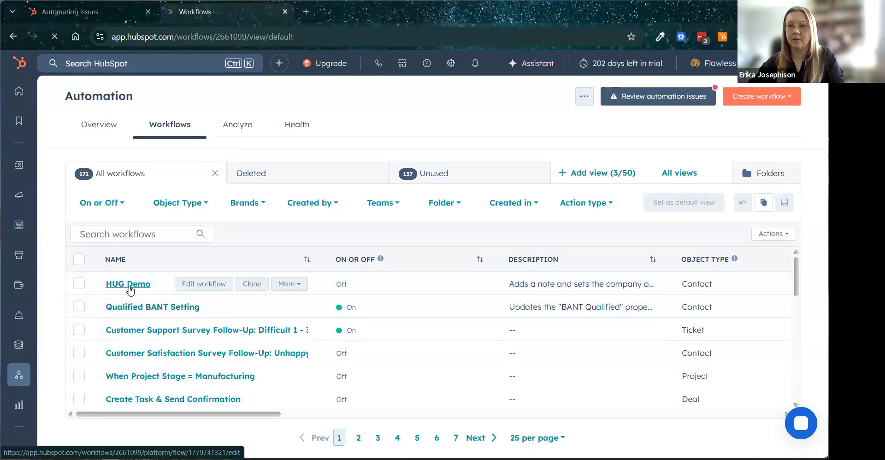
left_click(129, 289)
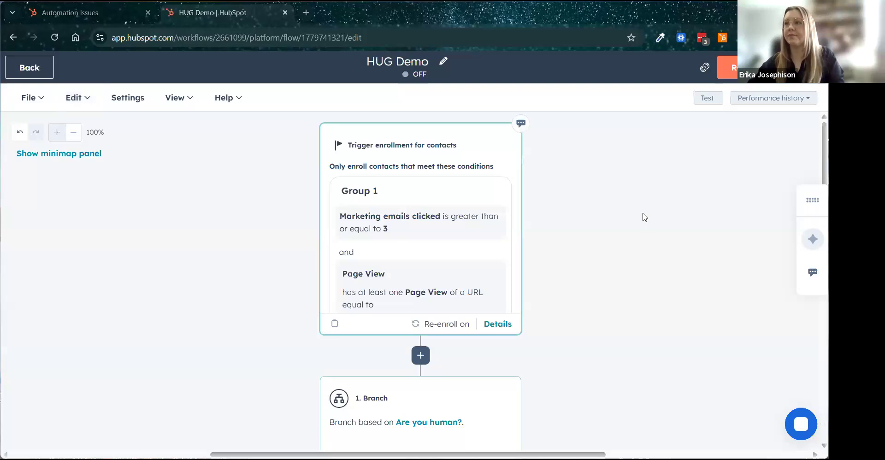
scroll(641, 215, "down", 7)
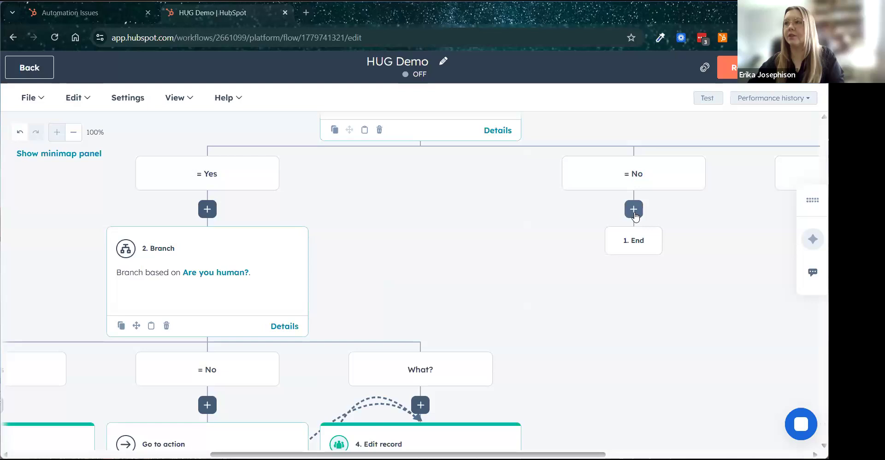
Start a new action under the first branch's = No path and choose Custom code from the Data ops actions.
left_click(634, 210)
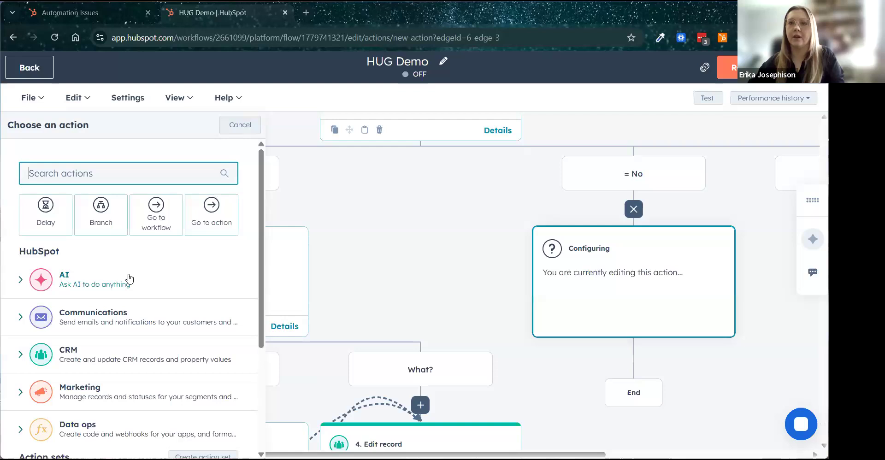
scroll(152, 273, "down", 8)
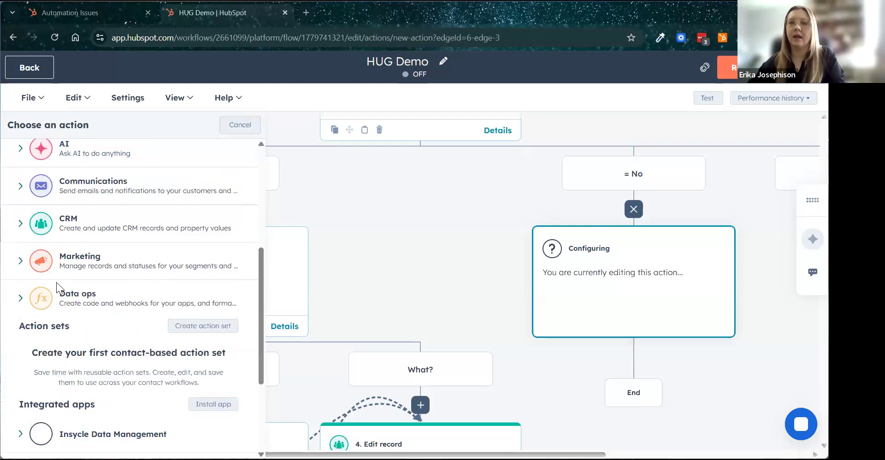
scroll(31, 275, "up", 3)
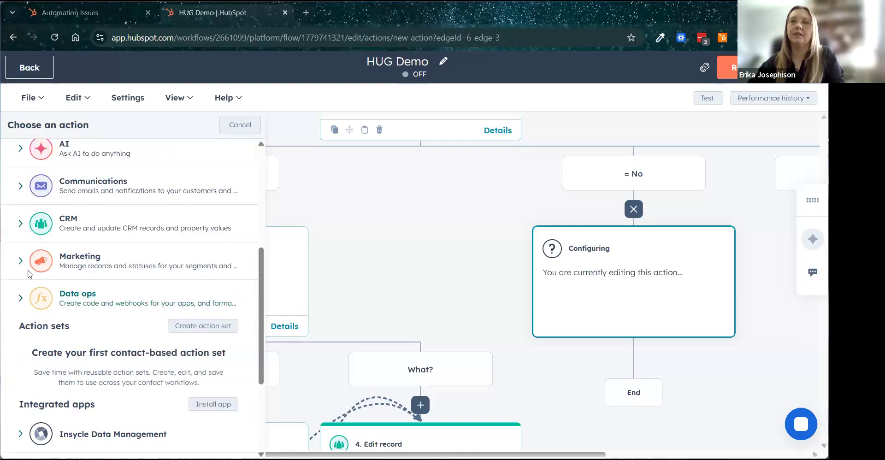
left_click(20, 303)
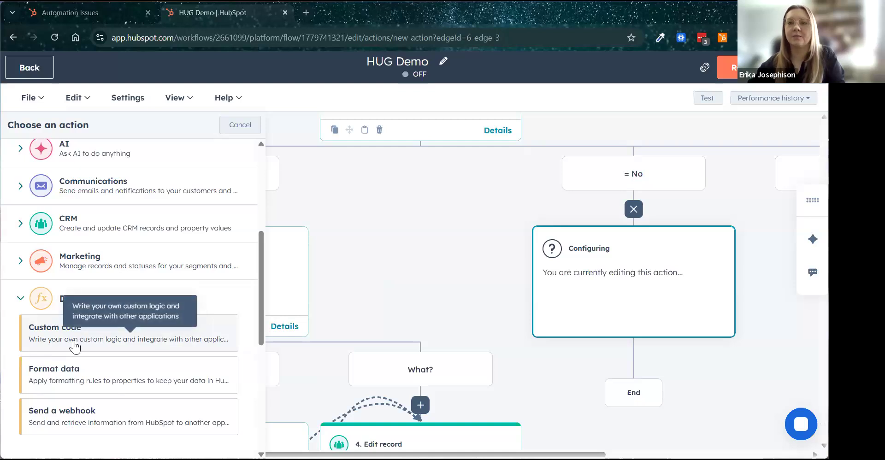
left_click(169, 321)
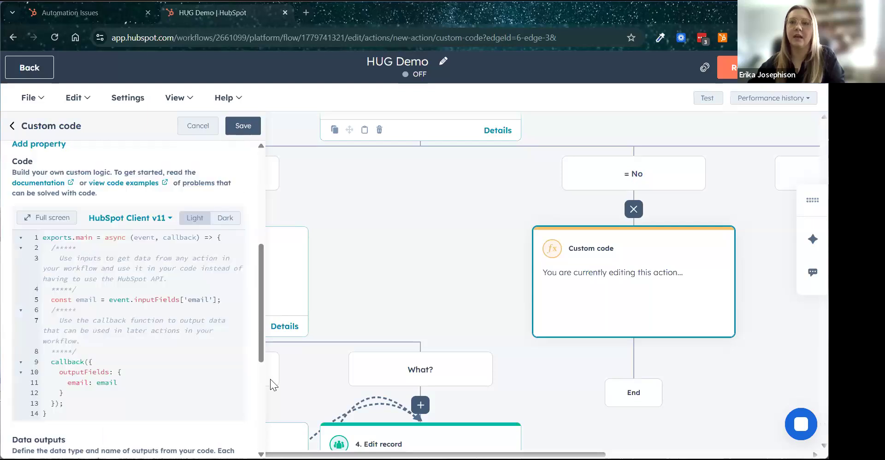
Examine the Custom code action's setup, including its language, secrets, included properties, code editor and data outputs.
scroll(104, 348, "down", 3)
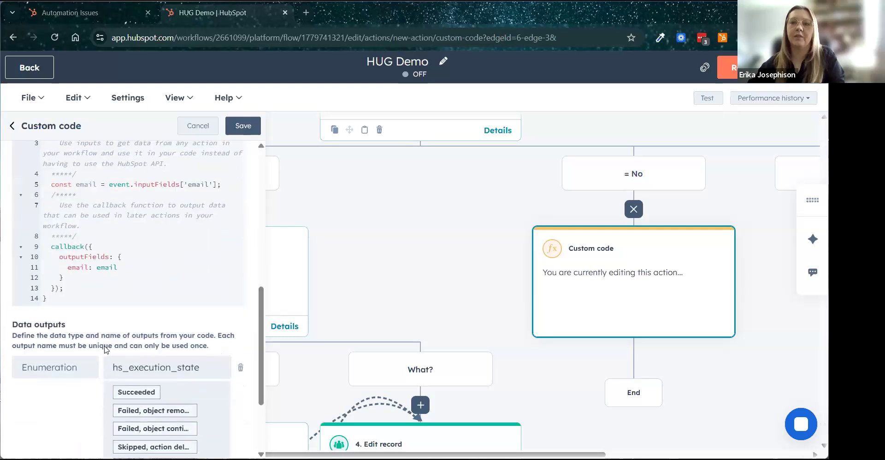
scroll(105, 349, "down", 3)
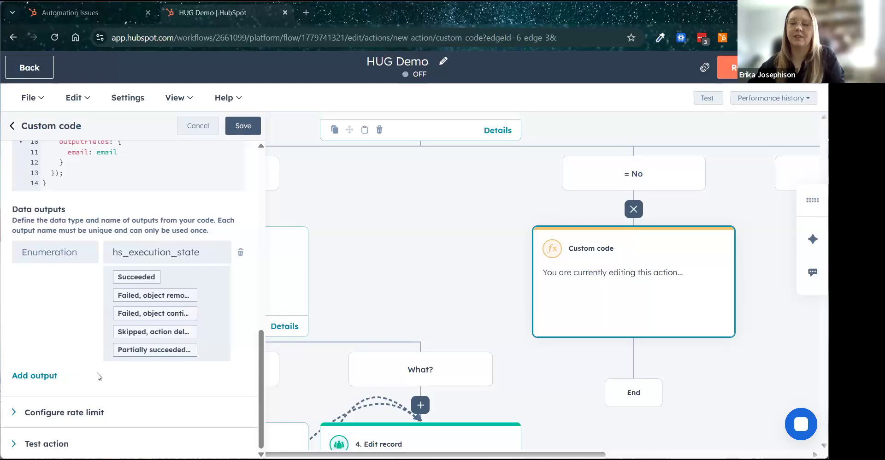
scroll(99, 369, "up", 7)
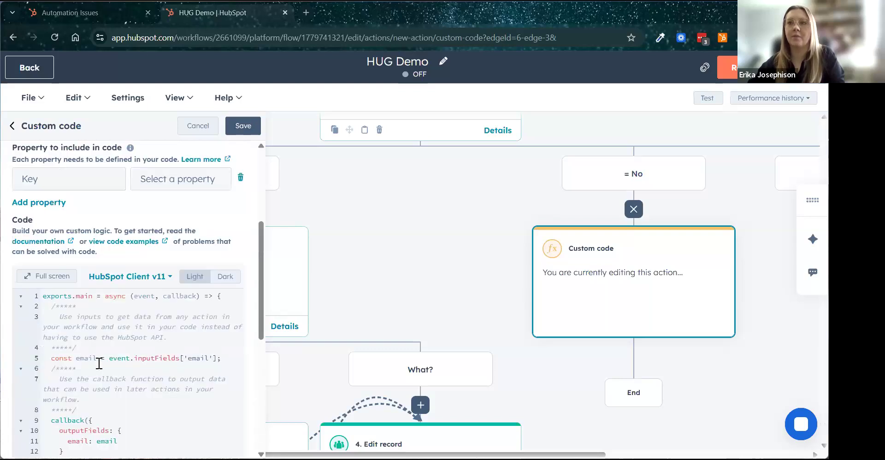
scroll(99, 363, "up", 3)
scroll(183, 408, "down", 3)
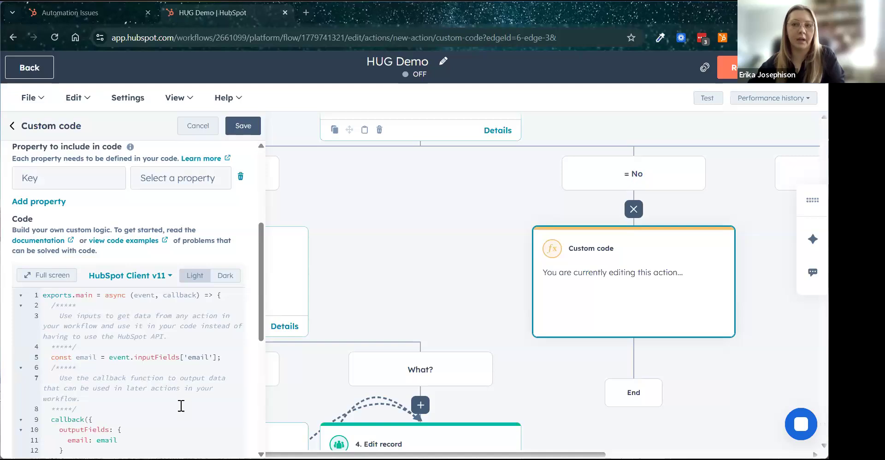
scroll(171, 378, "down", 1)
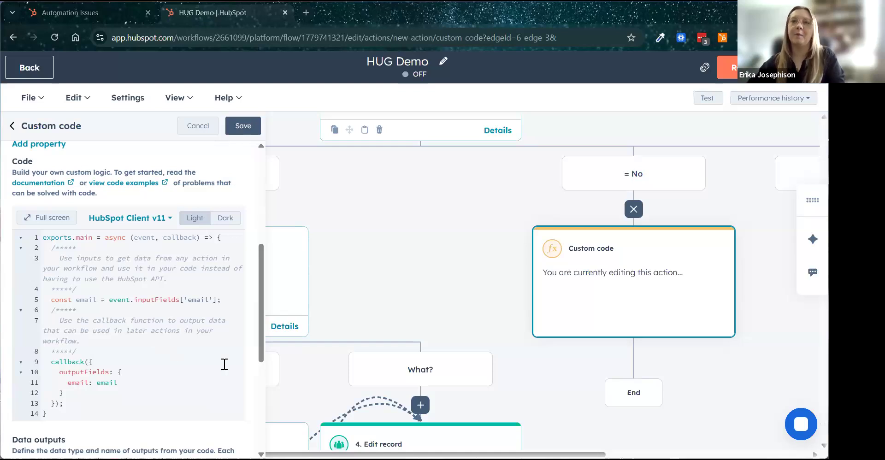
scroll(161, 271, "up", 5)
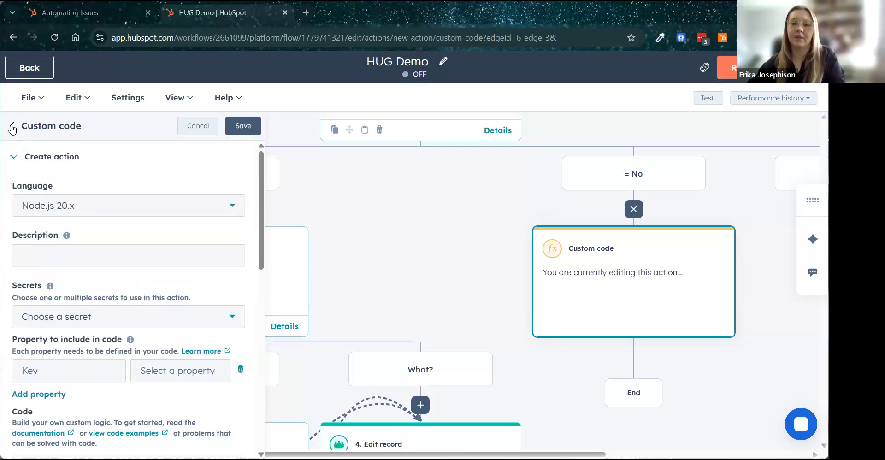
scroll(102, 307, "down", 1)
scroll(103, 307, "down", 10)
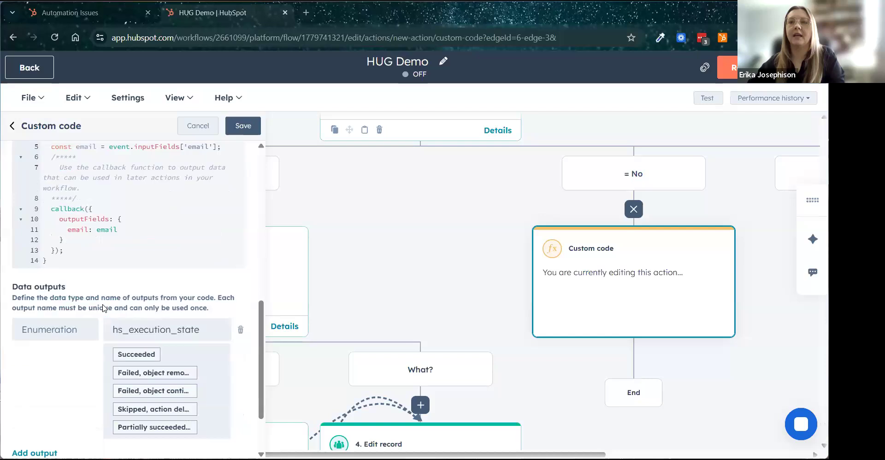
scroll(103, 305, "up", 4)
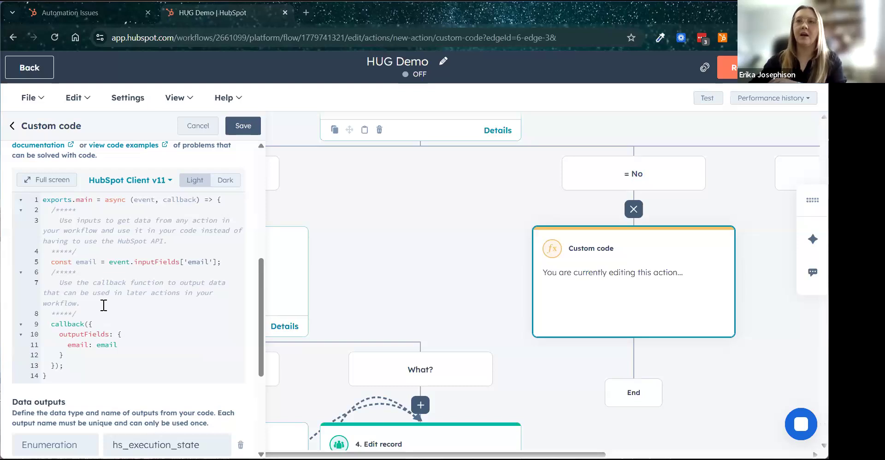
Leave the Custom code action unsaved and look through the available AI actions, including the Data Agent and prospecting agent options.
left_click(11, 128)
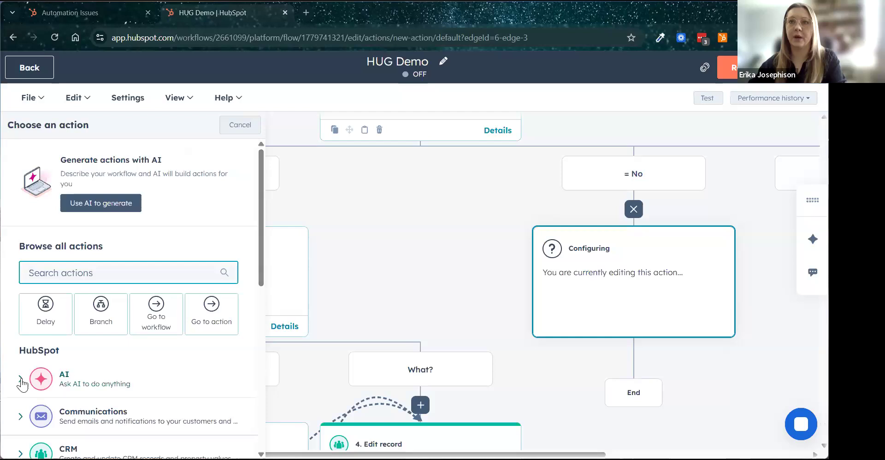
left_click(20, 380)
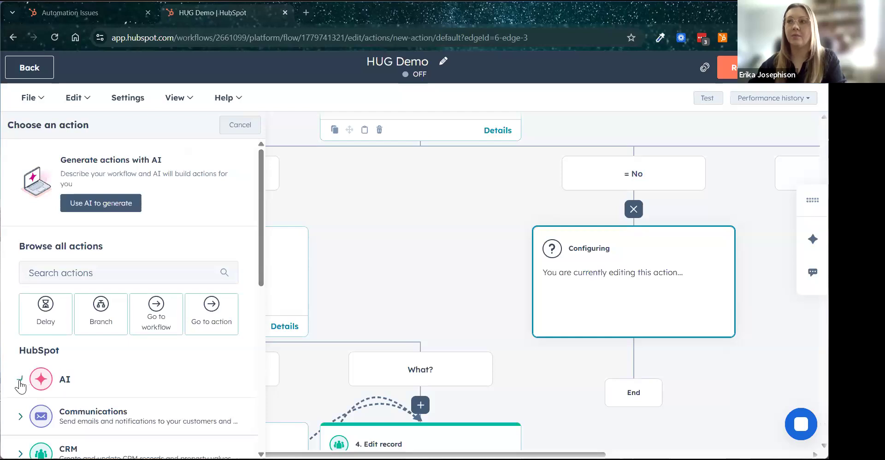
scroll(225, 301, "down", 4)
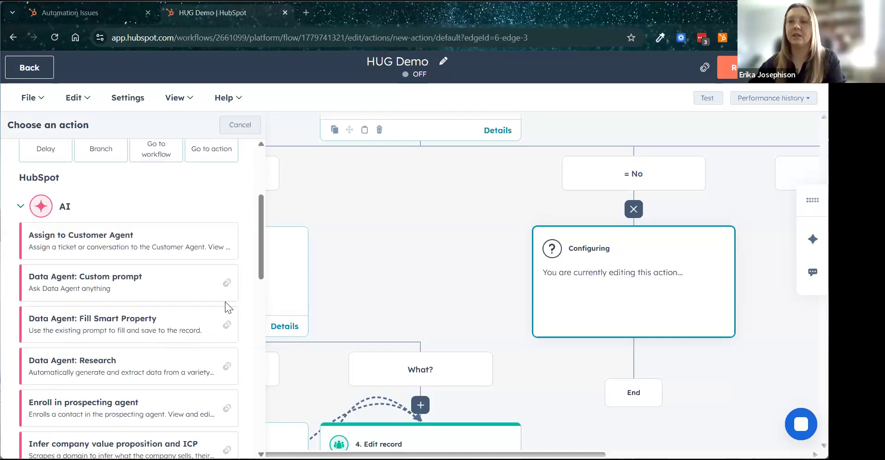
scroll(226, 305, "down", 1)
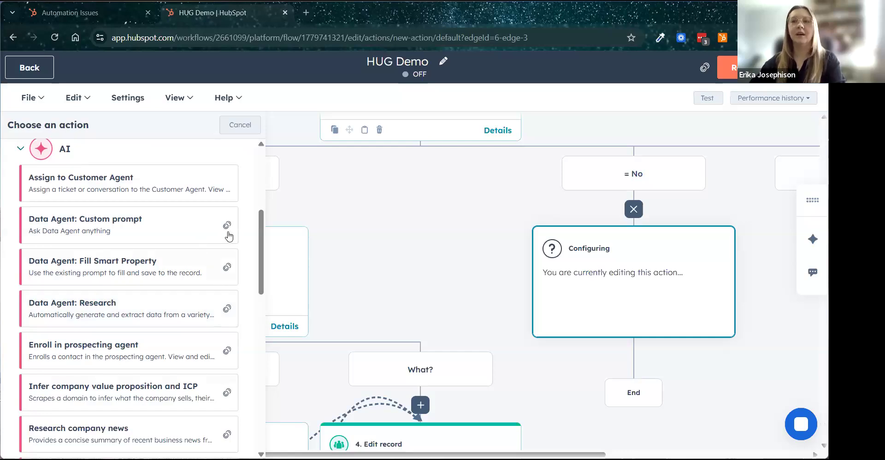
mouse_move(226, 231)
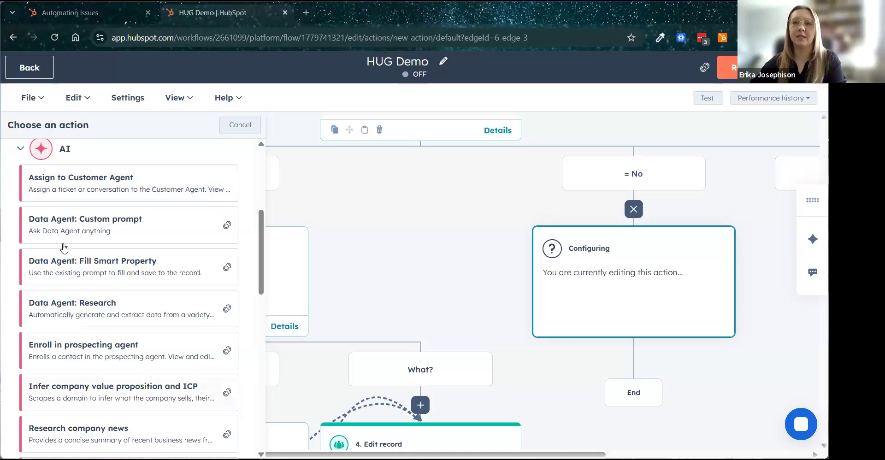
scroll(64, 249, "down", 1)
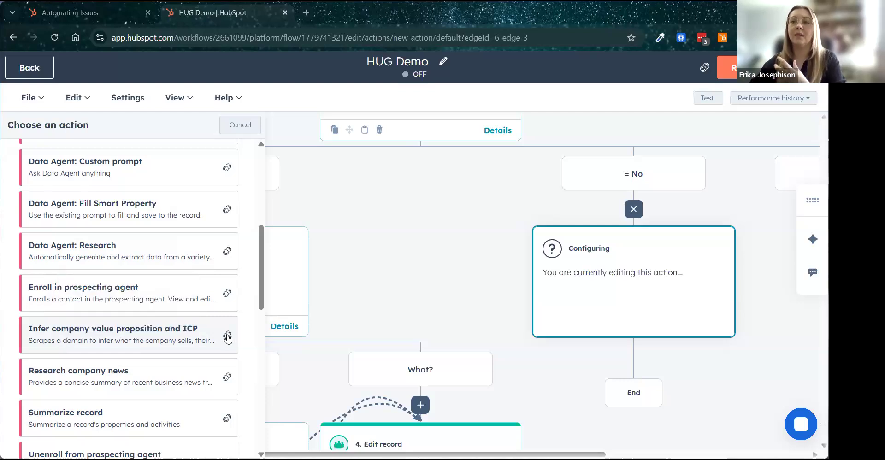
mouse_move(228, 340)
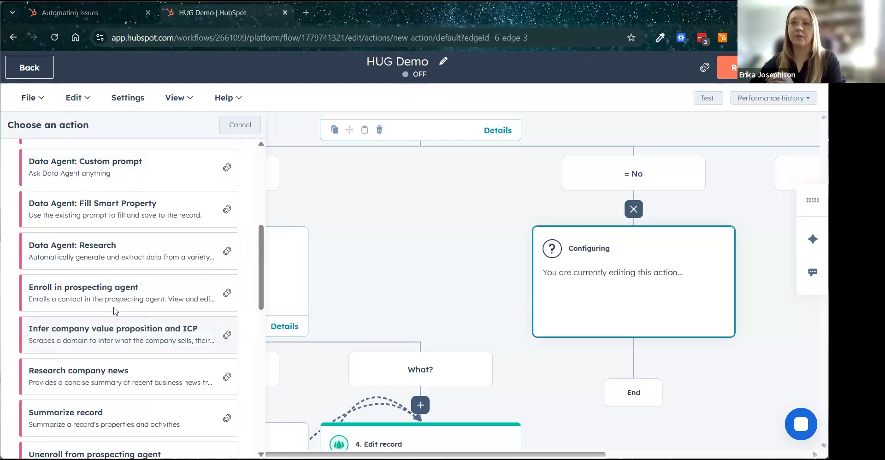
scroll(114, 312, "down", 2)
scroll(113, 311, "up", 3)
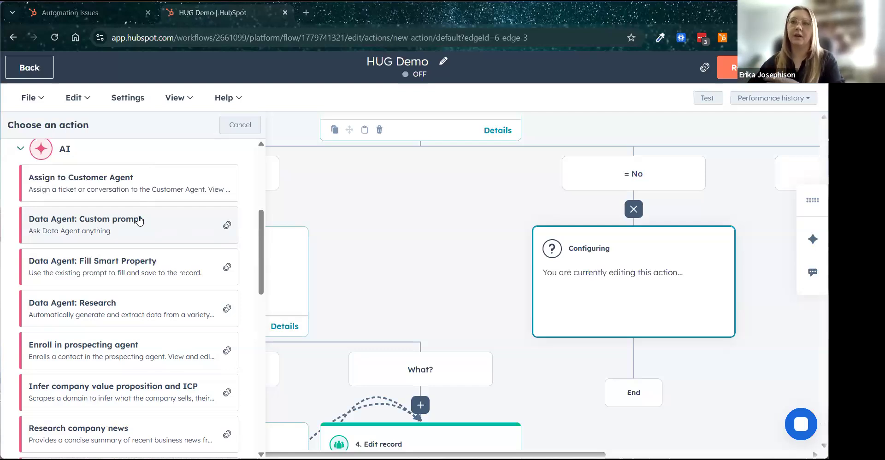
Collapse the AI actions and cancel the new action on the first branch's = No path.
left_click(21, 152)
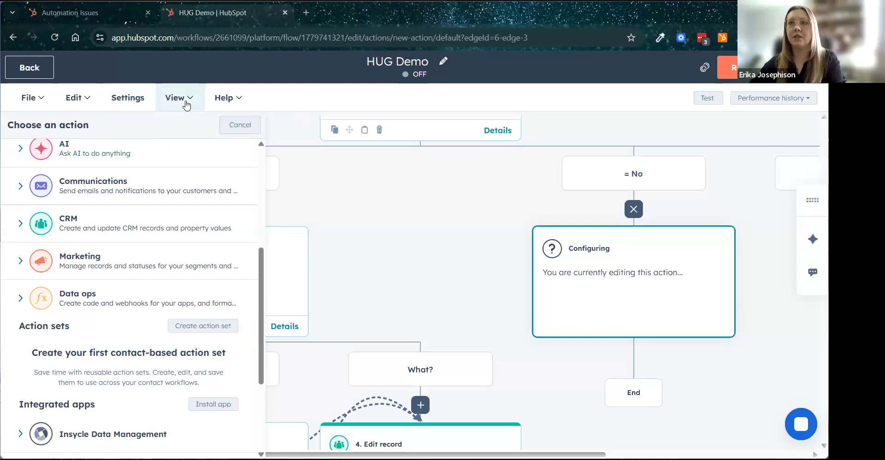
scroll(424, 212, "up", 8)
left_click(243, 131)
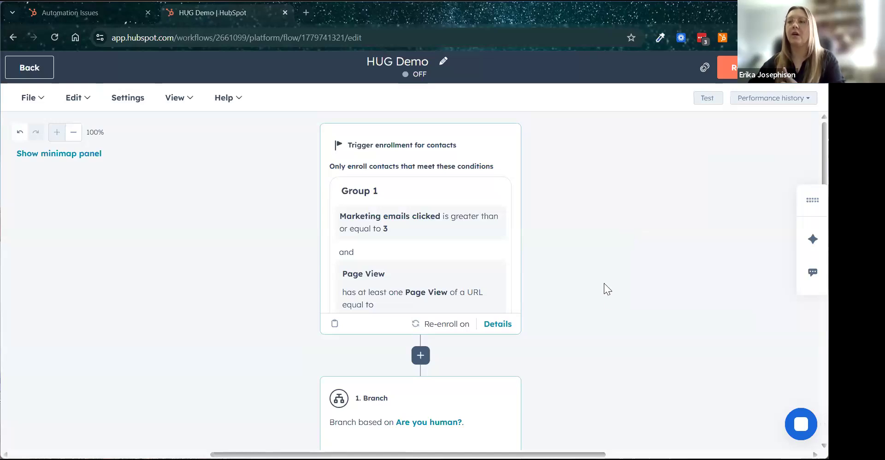
scroll(607, 288, "down", 3)
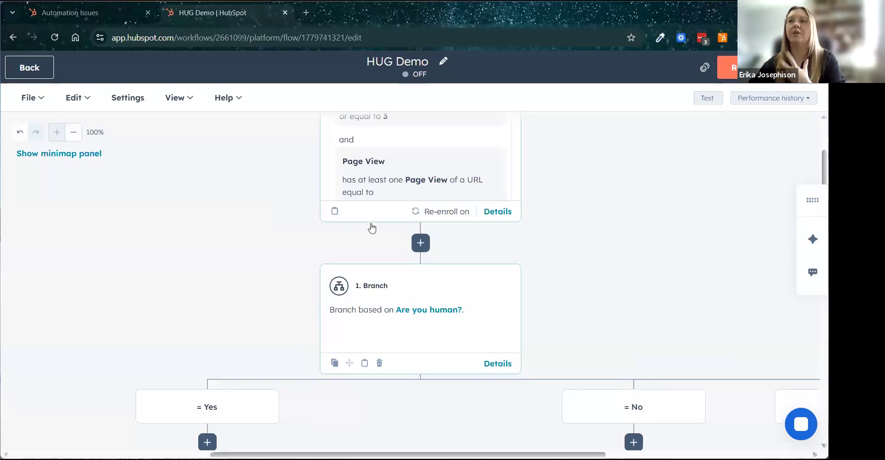
scroll(372, 227, "up", 3)
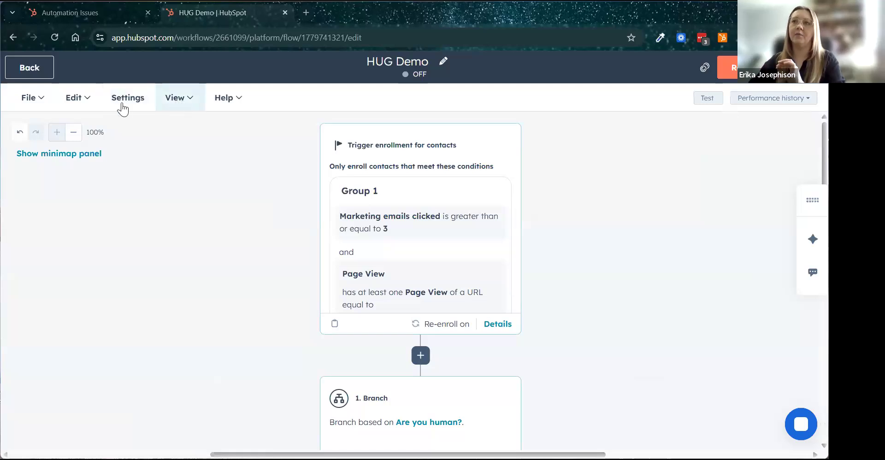
Find the workflow's option to manually enroll a contact and check whether it is available.
left_click(87, 103)
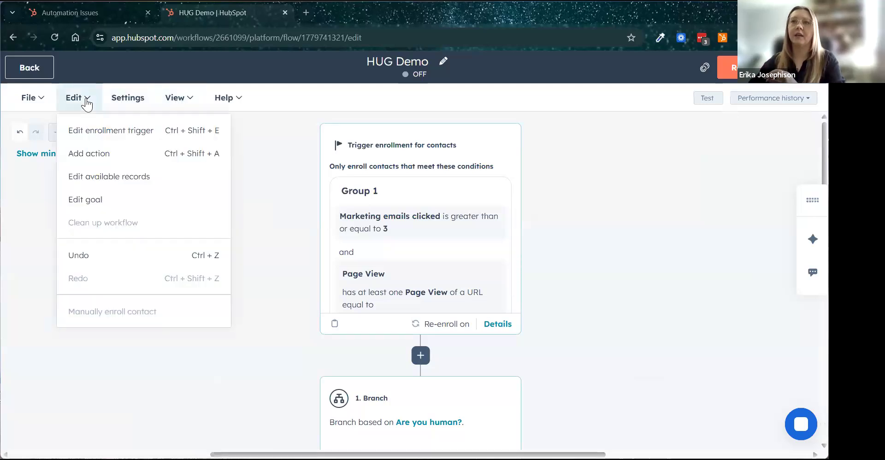
left_click(189, 103)
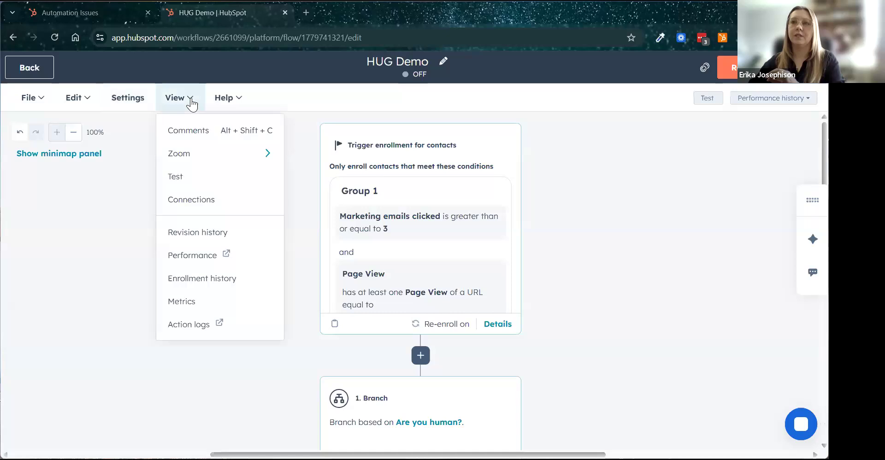
left_click(71, 101)
left_click(74, 103)
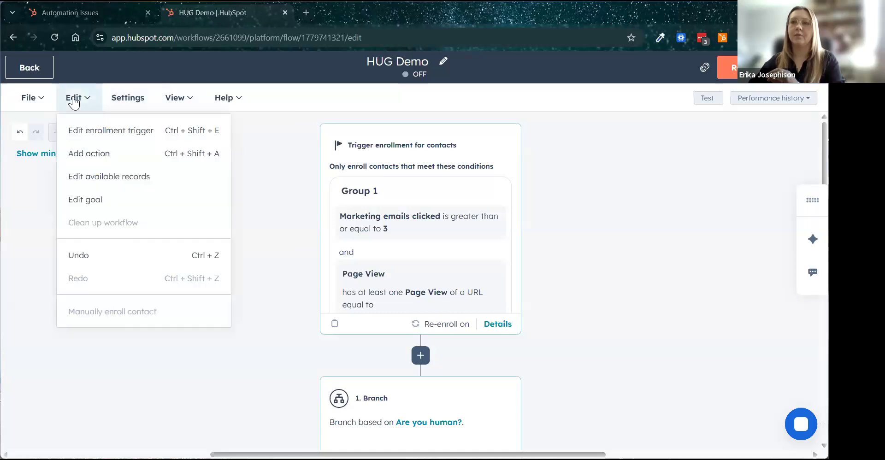
mouse_move(128, 312)
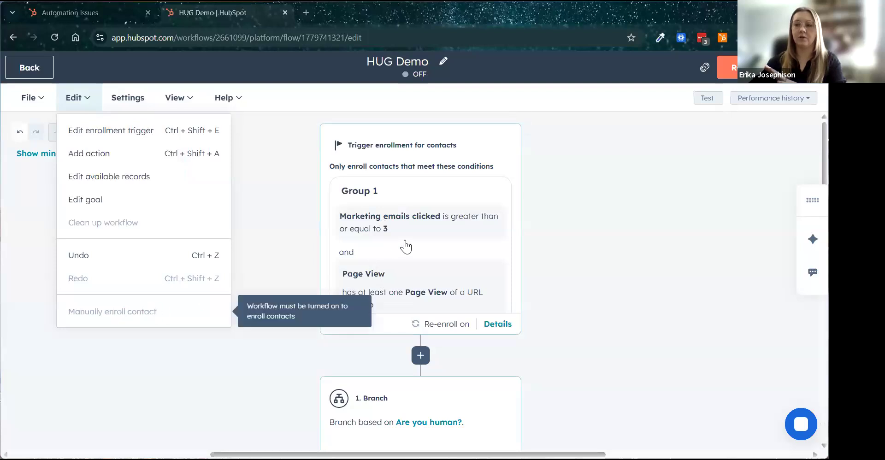
scroll(397, 325, "down", 1)
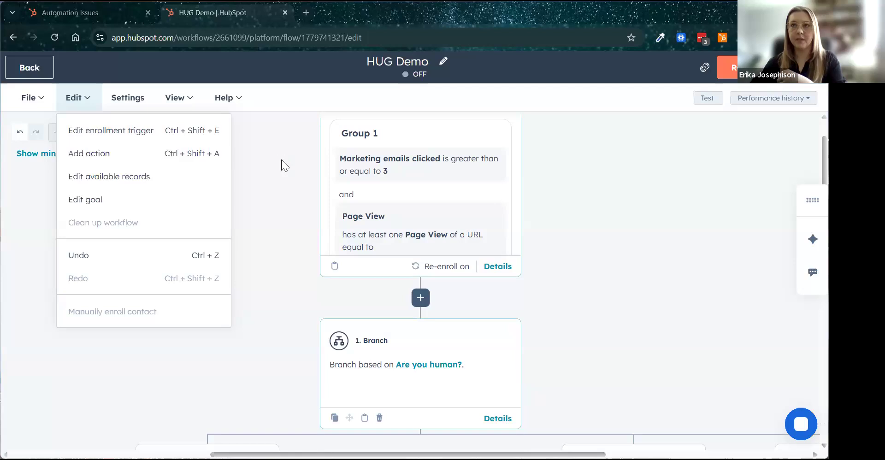
left_click(273, 184)
Start a Delay action under the first branch's = No path, based on a set amount of time and limited to business days only.
scroll(265, 187, "down", 4)
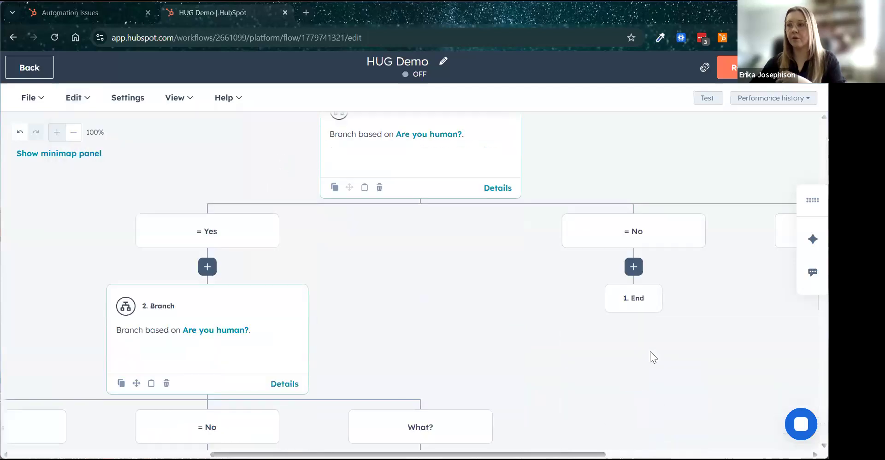
left_click(635, 267)
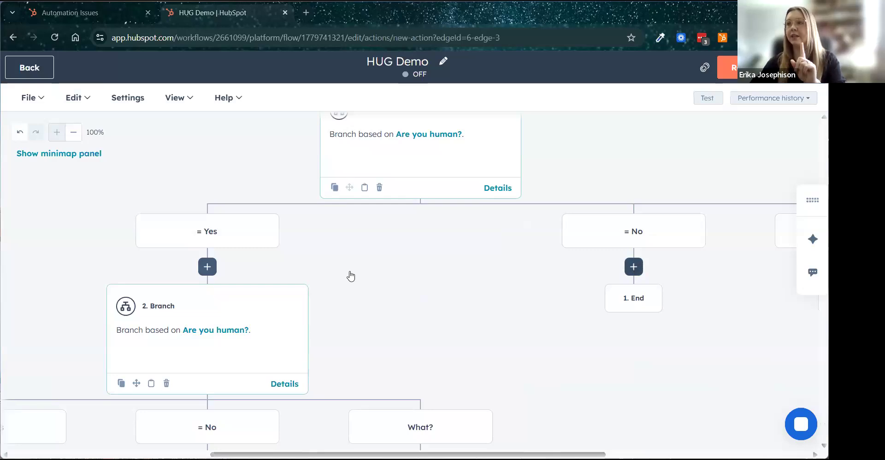
left_click(43, 320)
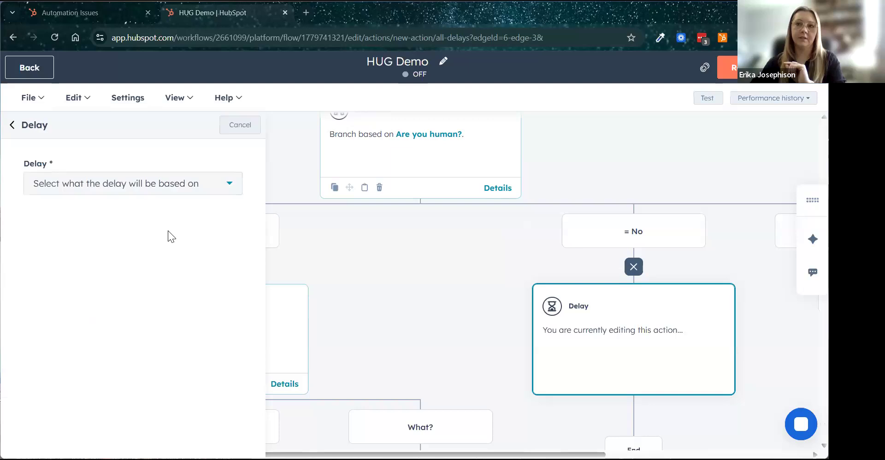
left_click(176, 194)
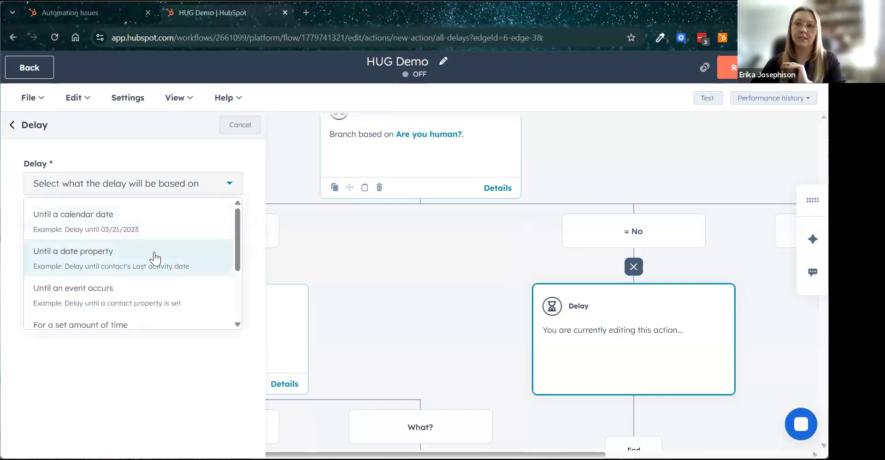
scroll(152, 258, "down", 2)
left_click(123, 275)
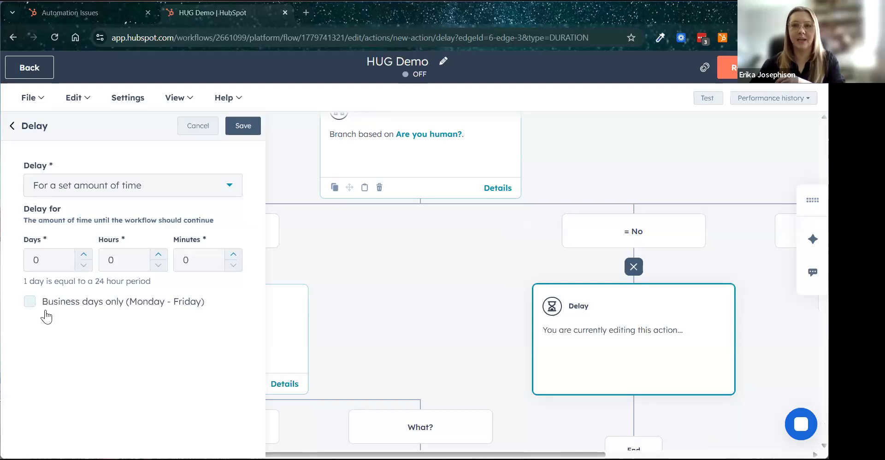
left_click(30, 303)
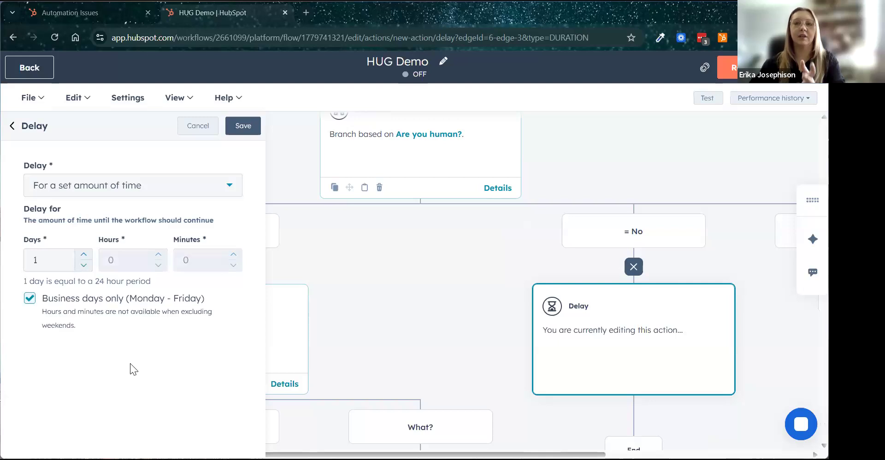